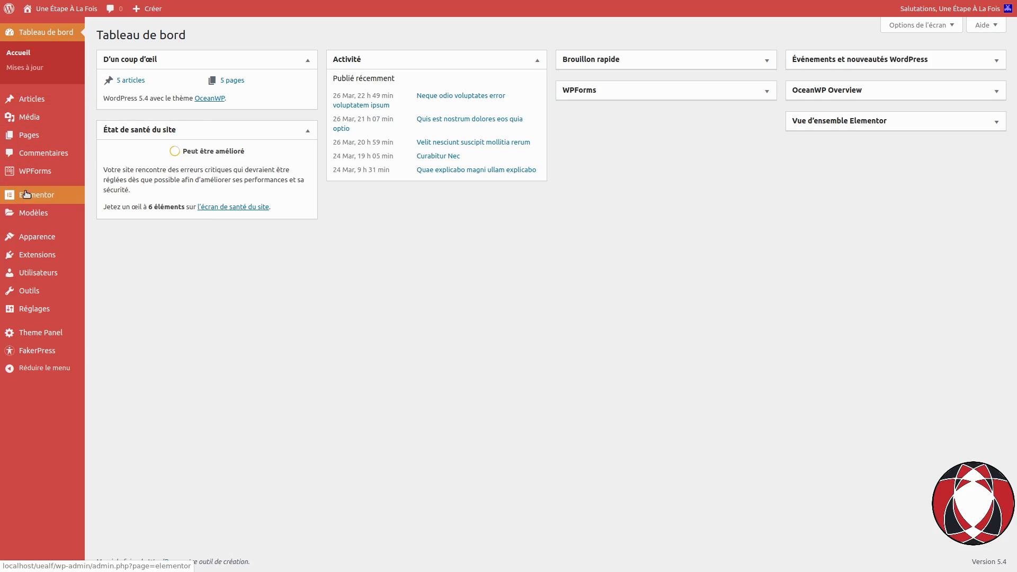
Step: Open the maintenance mode settings in Elementor's tools
mouse_move(27, 199)
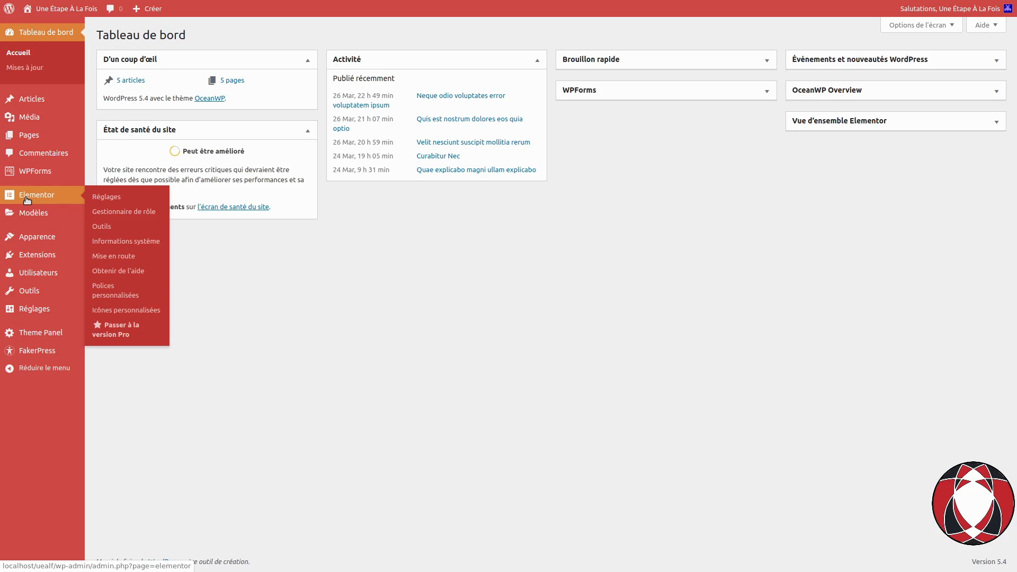
click(102, 227)
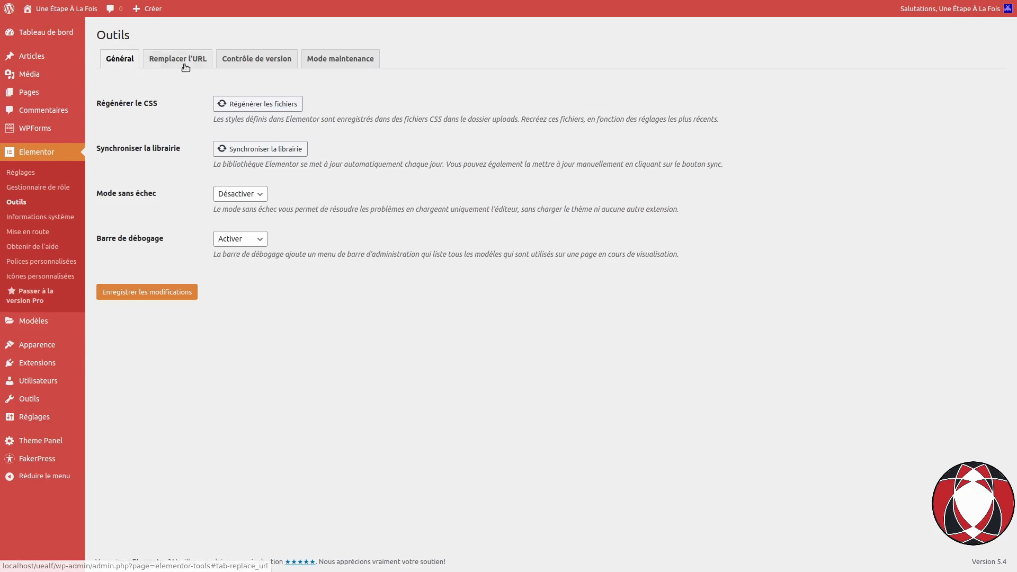
click(351, 66)
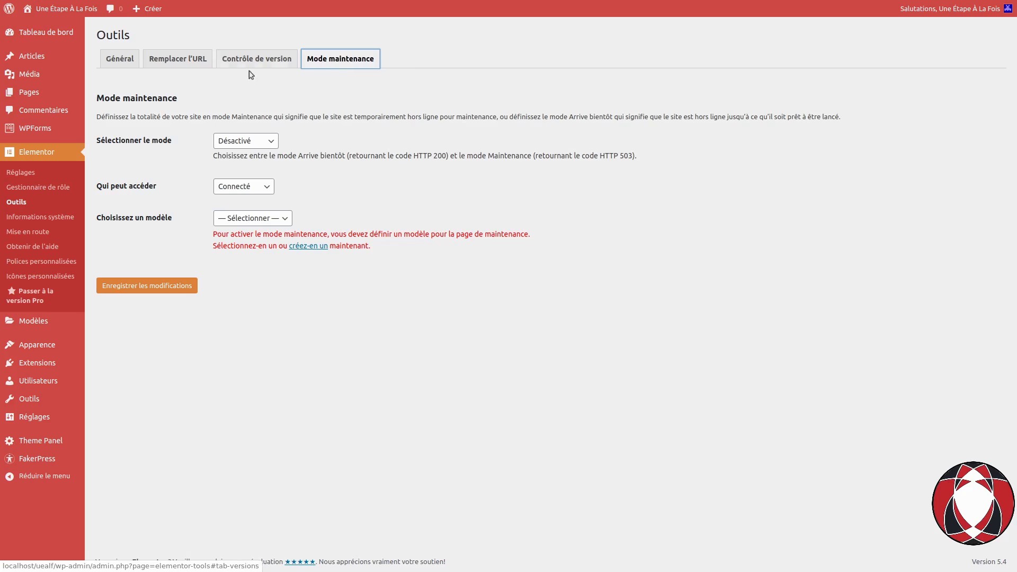
Step: Examine the available choices for the maintenance mode, who can access the site, and the template, along with the HTTP code description
drag(173, 141, 97, 142)
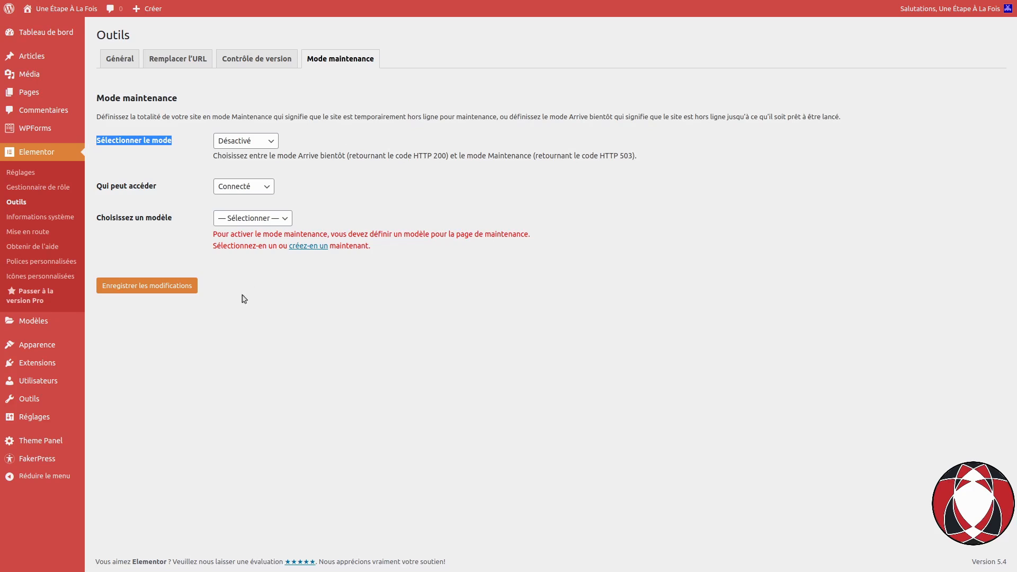
click(252, 142)
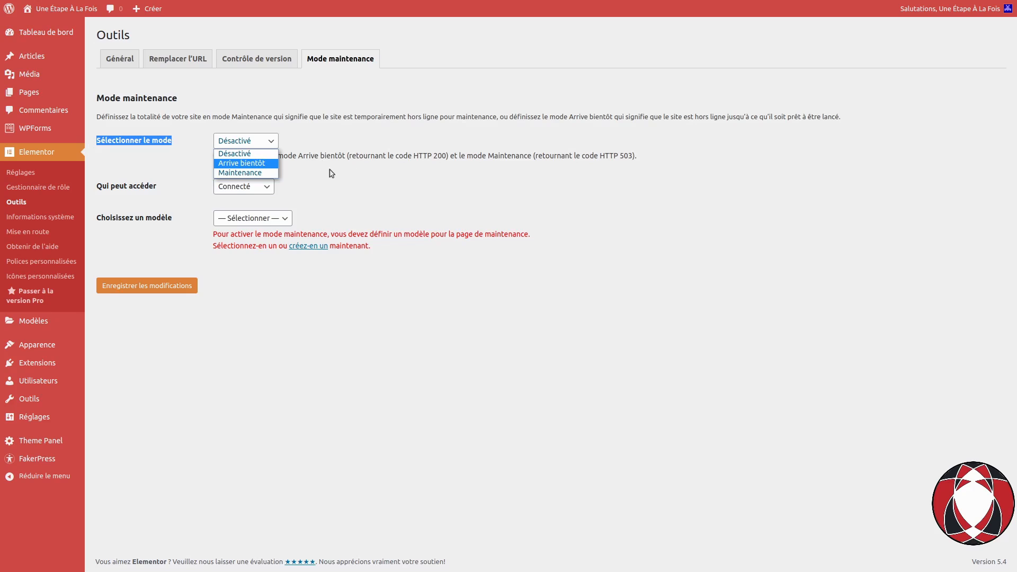
click(286, 155)
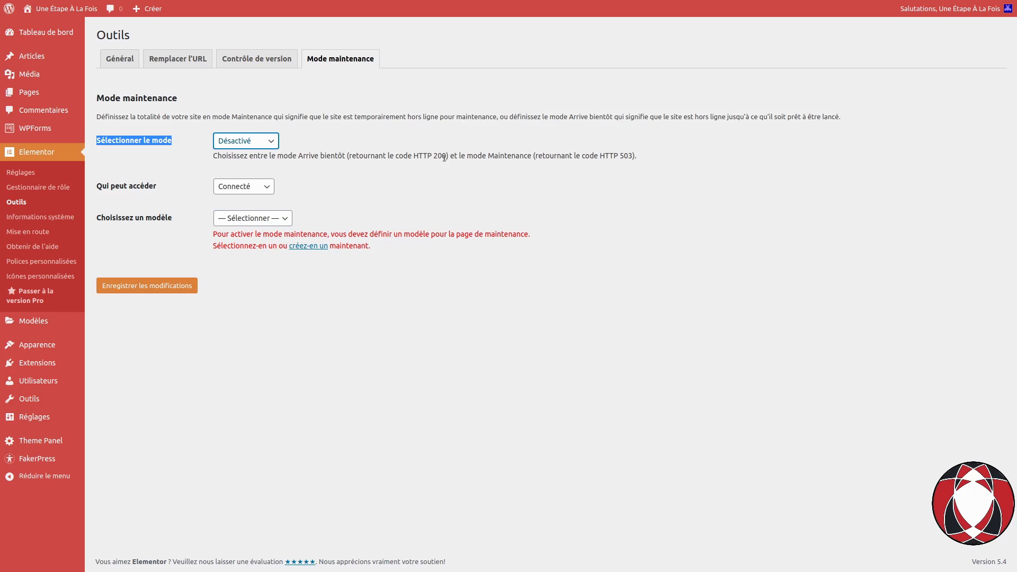
drag(447, 155, 350, 154)
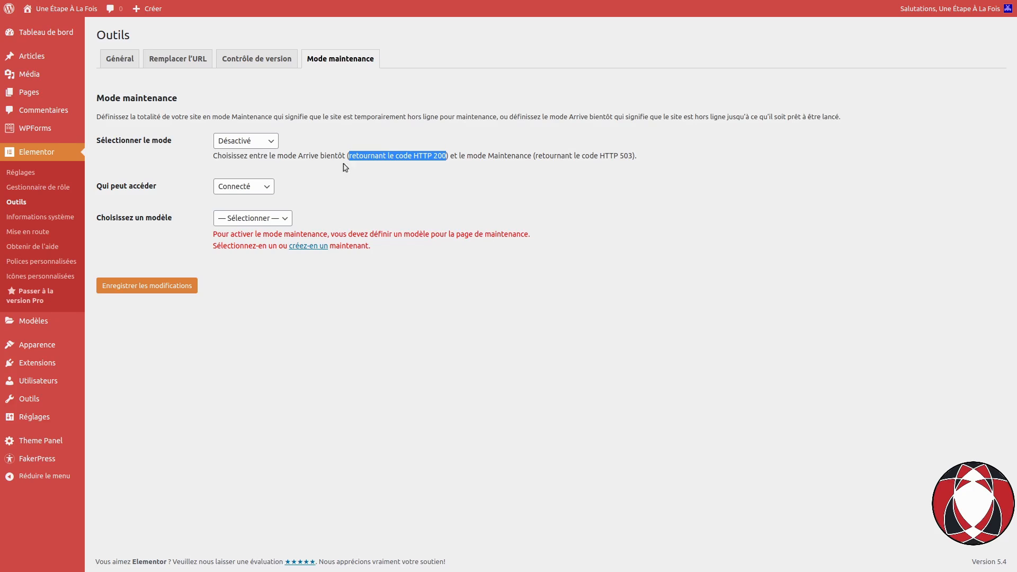
click(255, 142)
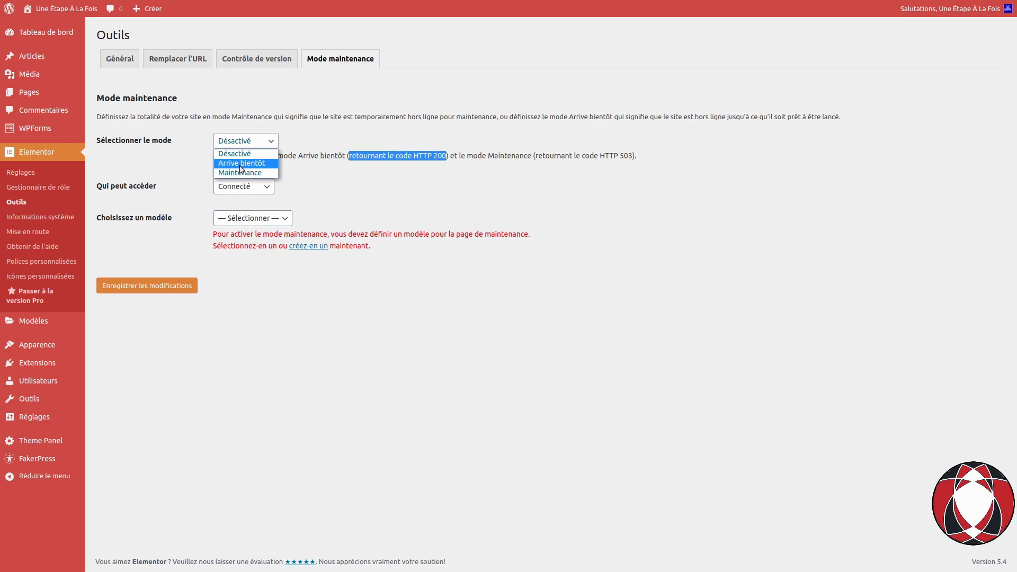
click(346, 143)
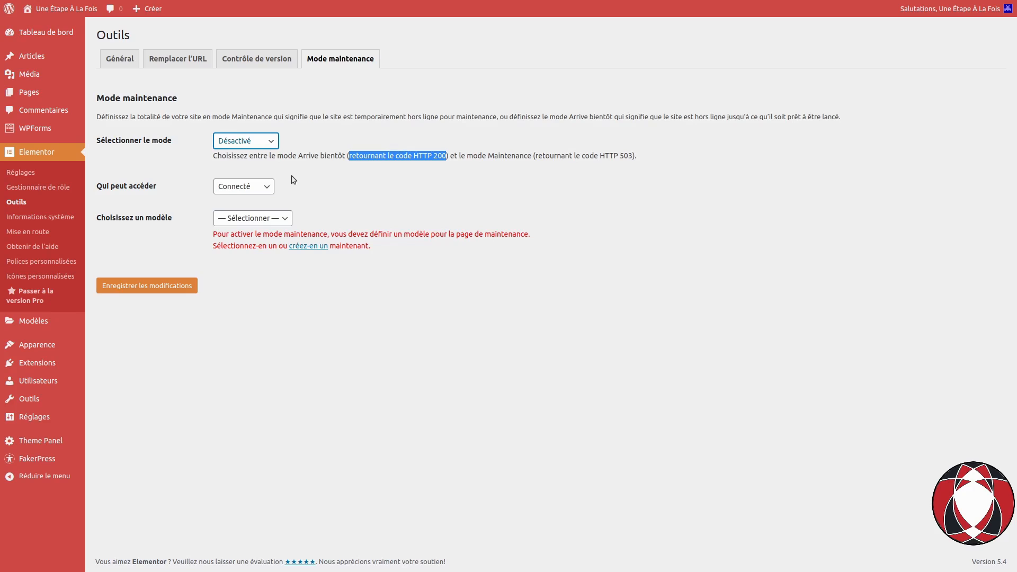
click(257, 191)
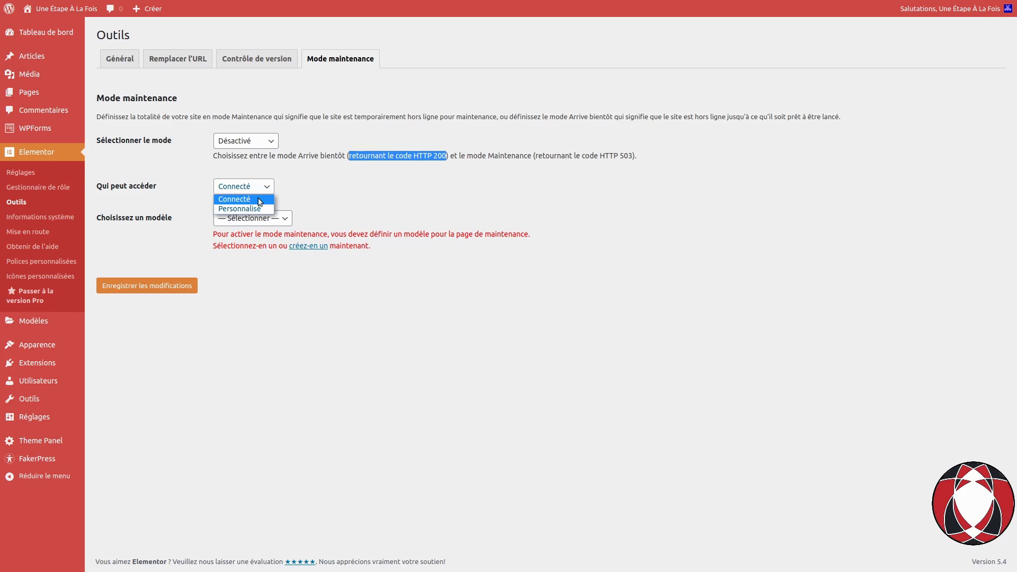
click(159, 190)
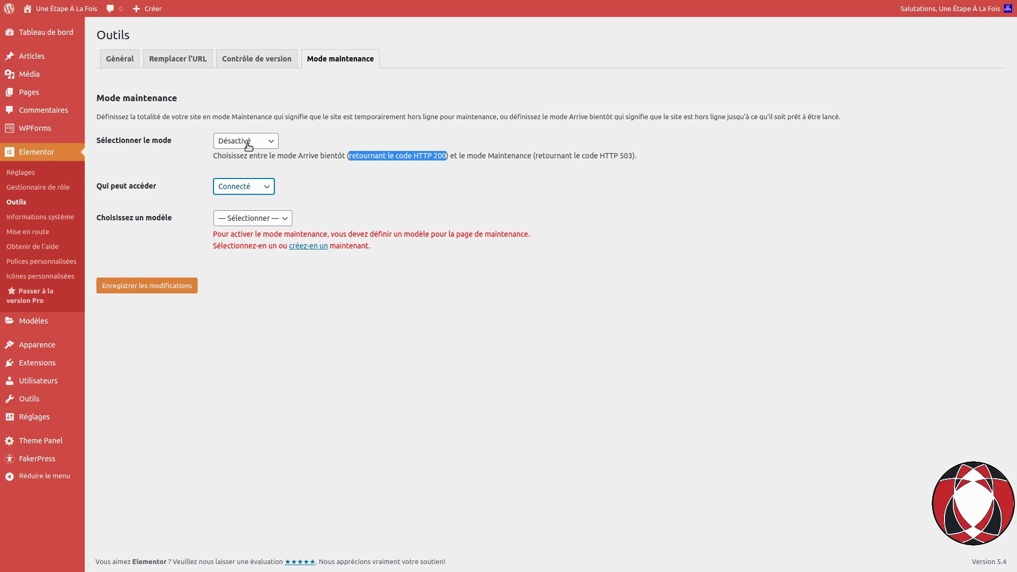
click(252, 219)
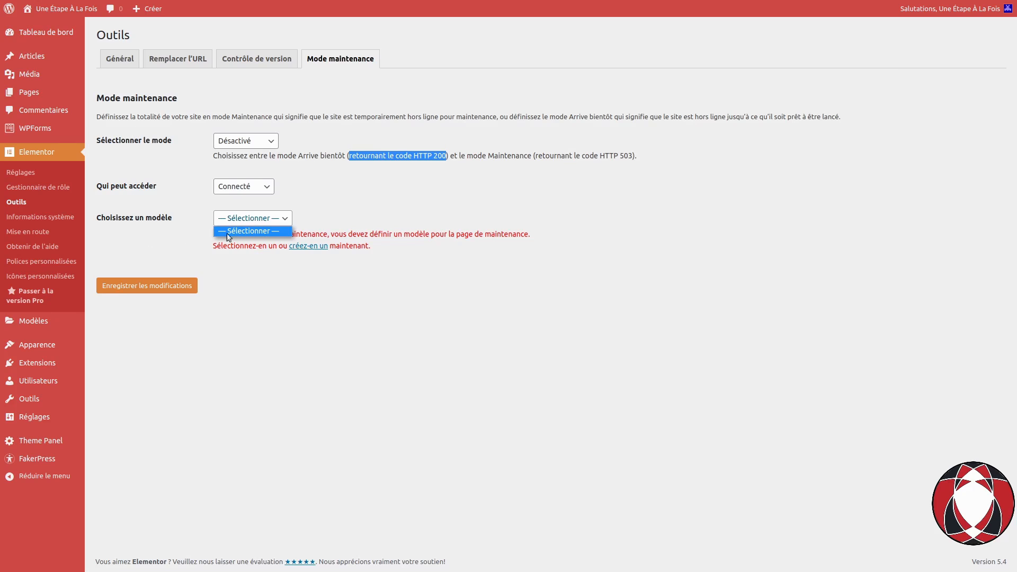
click(313, 206)
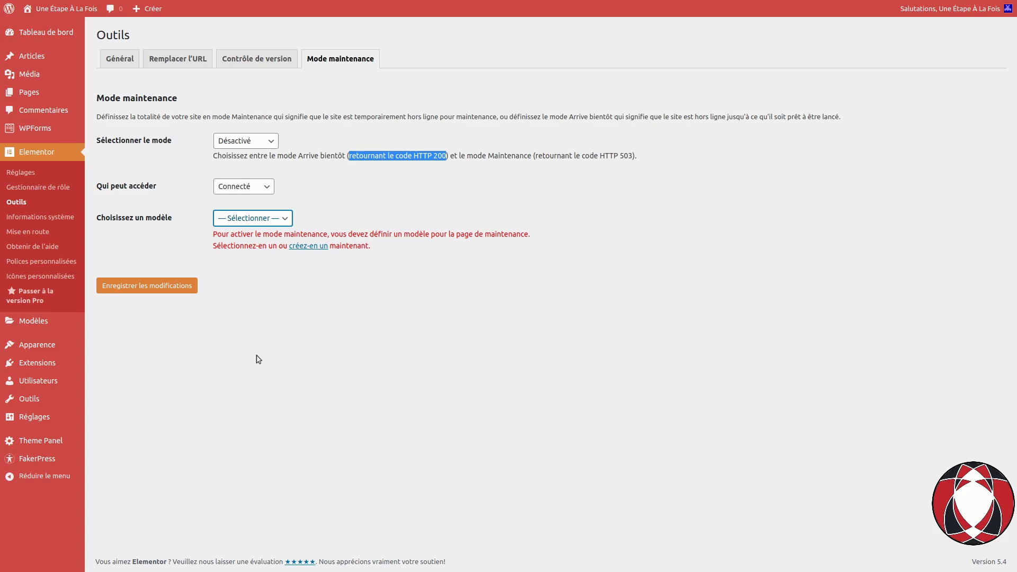
Step: Set the maintenance mode to Arrive bientôt
click(249, 141)
click(250, 165)
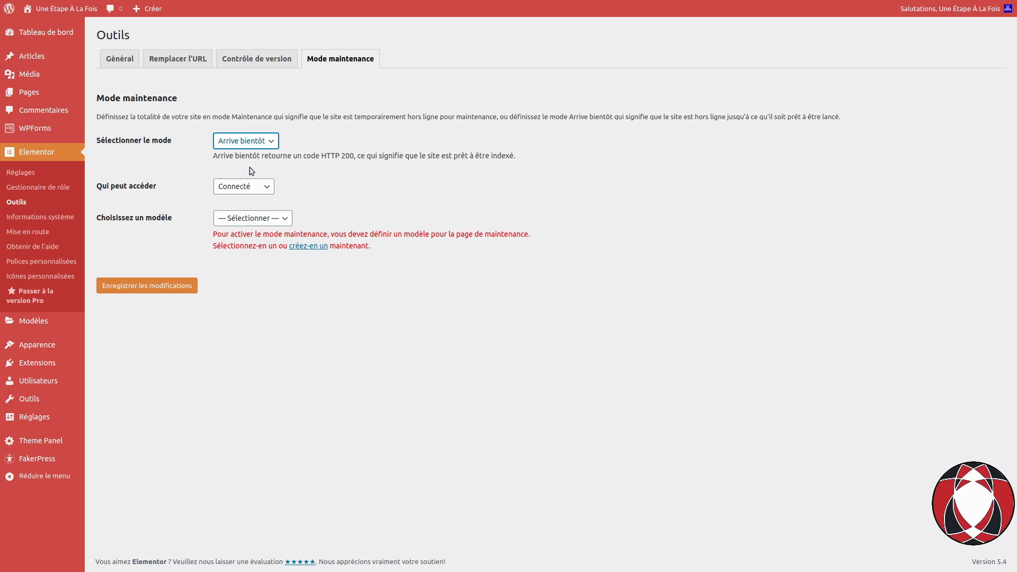
Step: Try the Personnalisé access option with the Administrator and Editor roles, and return site access to Connecté
click(239, 189)
click(238, 209)
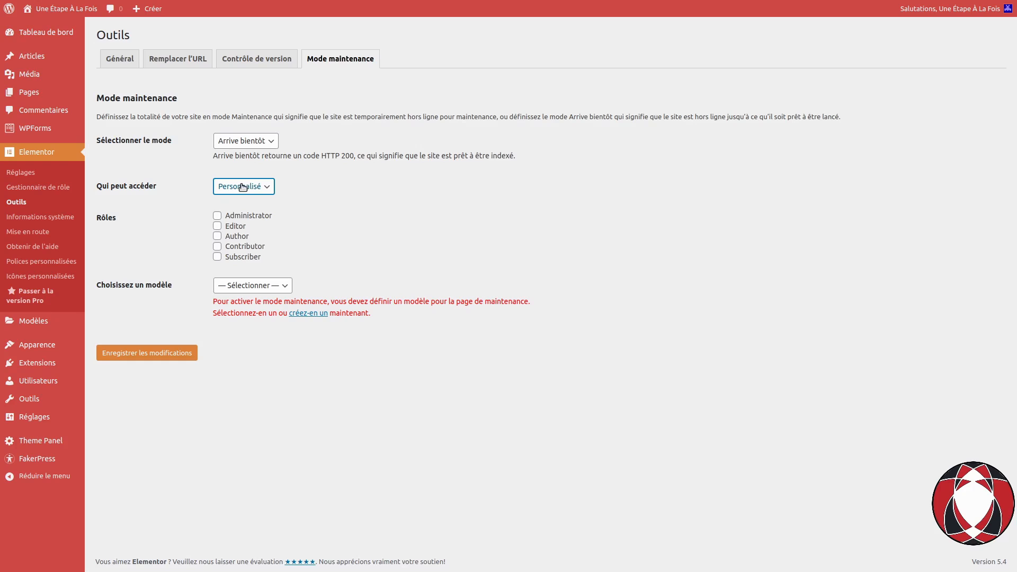
click(218, 216)
click(218, 226)
click(218, 216)
click(218, 226)
click(245, 190)
click(241, 201)
click(223, 201)
click(233, 189)
click(236, 209)
click(233, 189)
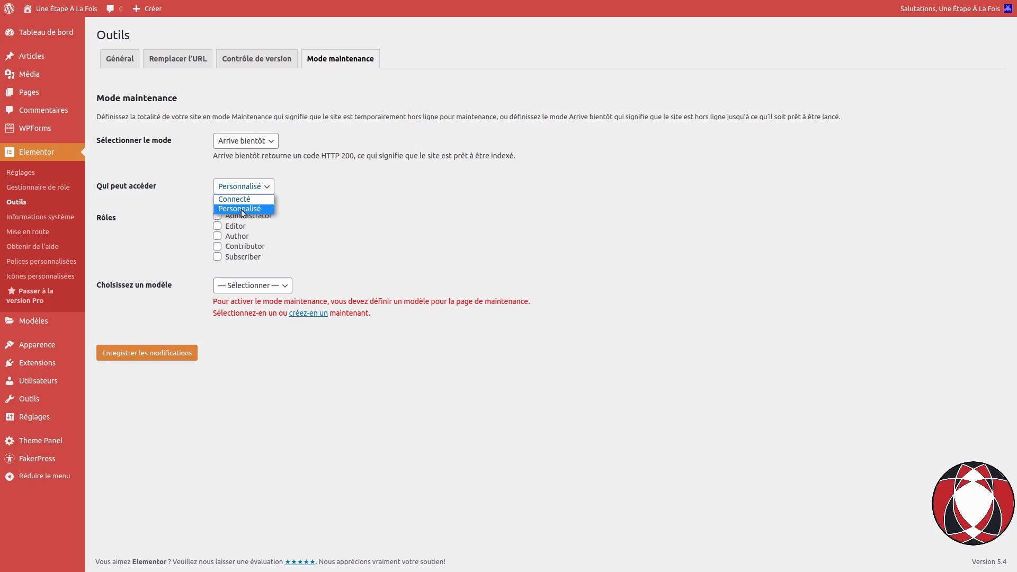
click(366, 234)
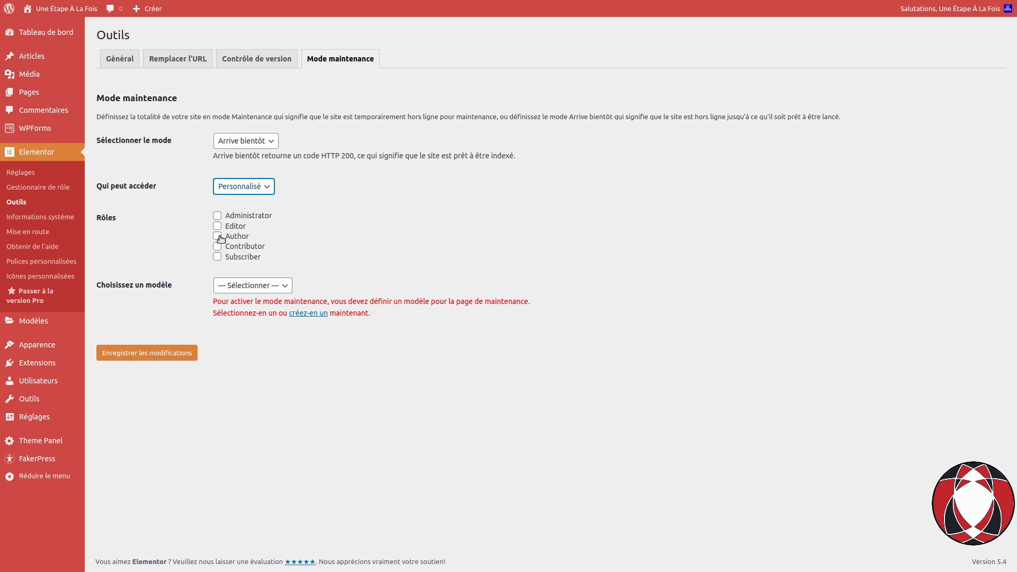
click(227, 191)
key(Return)
click(385, 202)
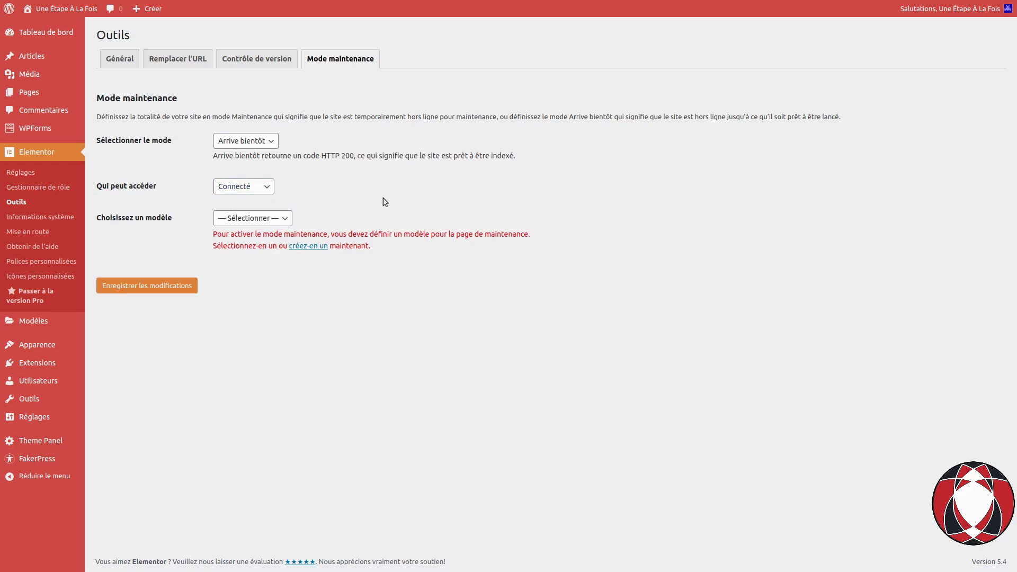
Step: Create a new template from the maintenance mode settings, title it "Site Web En Construction", and publish it
click(250, 219)
click(270, 220)
click(306, 246)
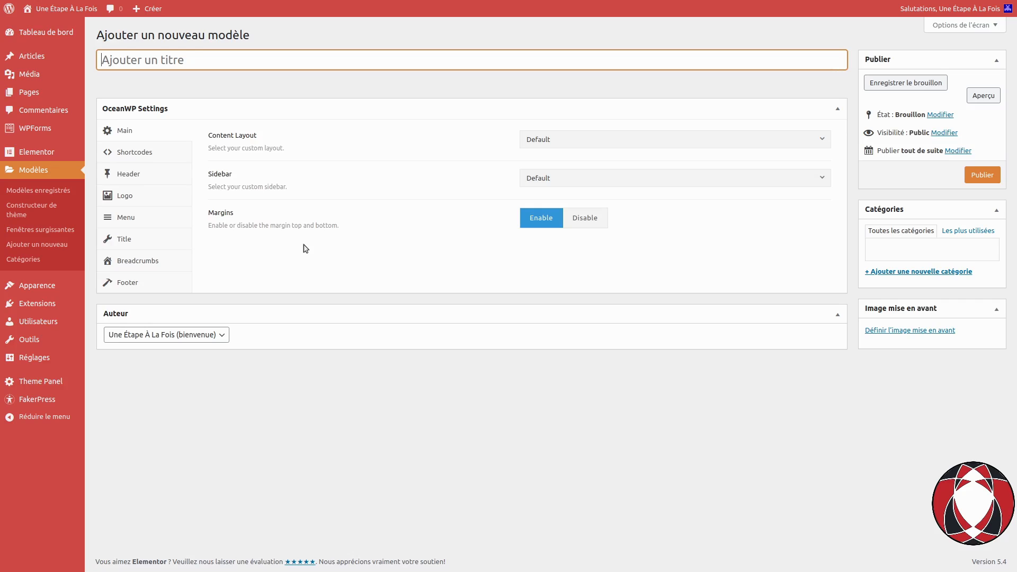
text(Site Web En Construction)
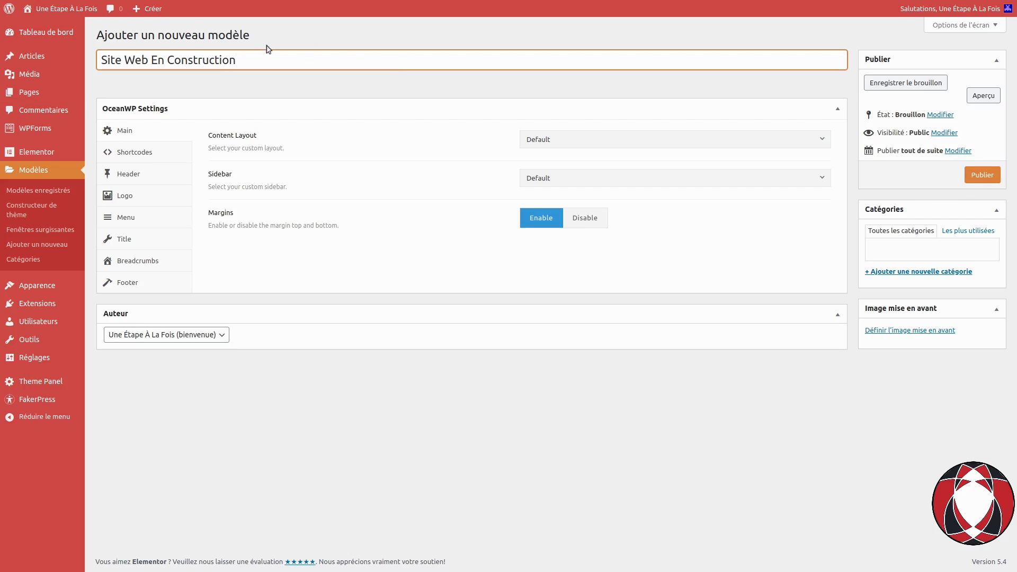
key(ctrl+a)
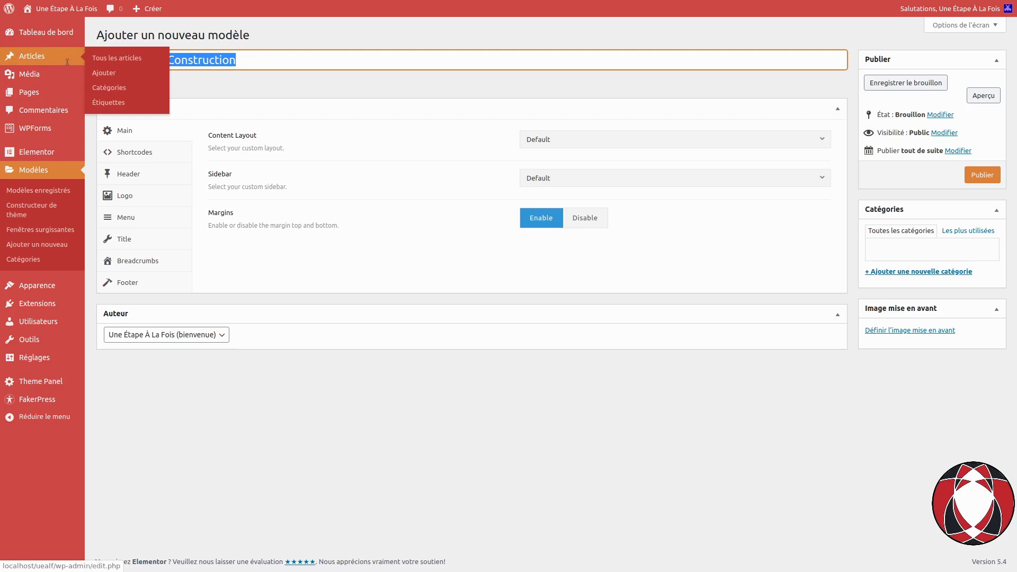
click(286, 59)
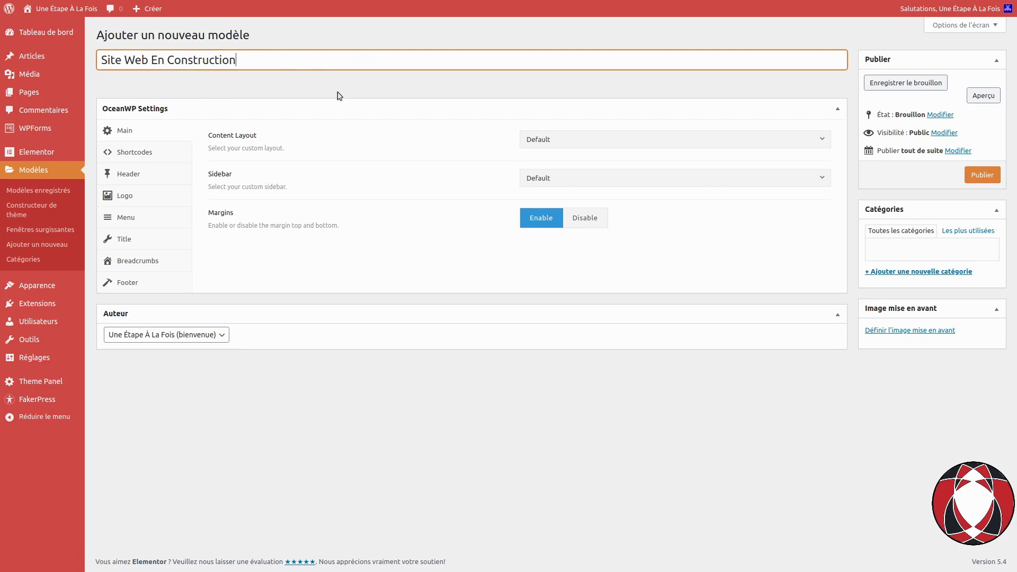
drag(263, 59, 102, 55)
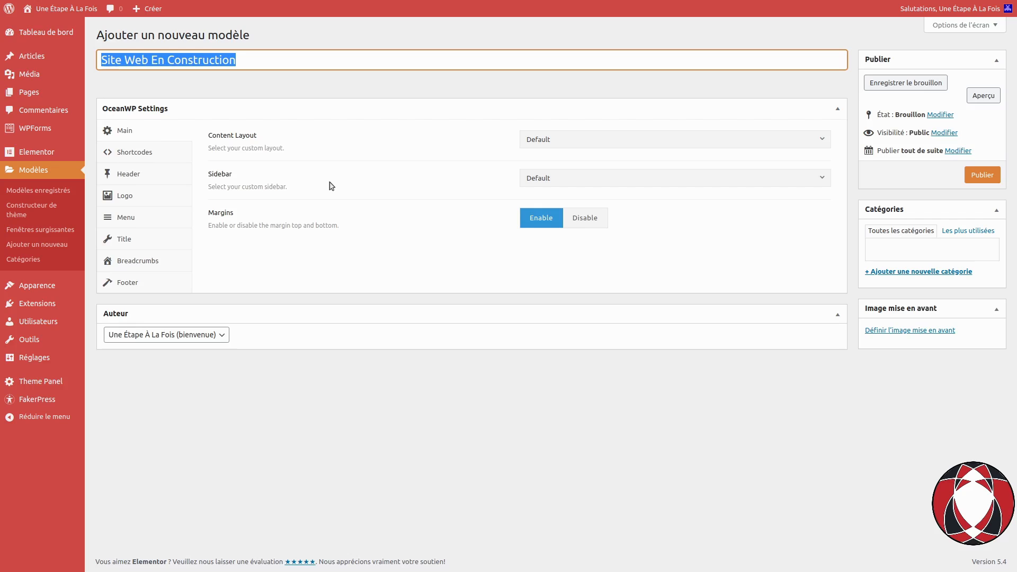
click(984, 177)
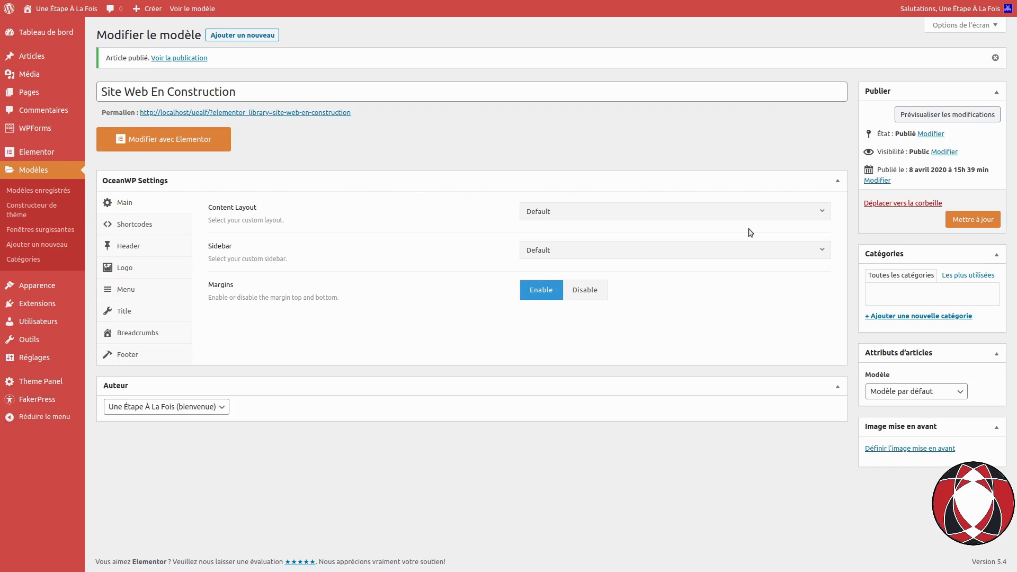
Step: Edit the published template with Elementor and add a single-column section
click(184, 148)
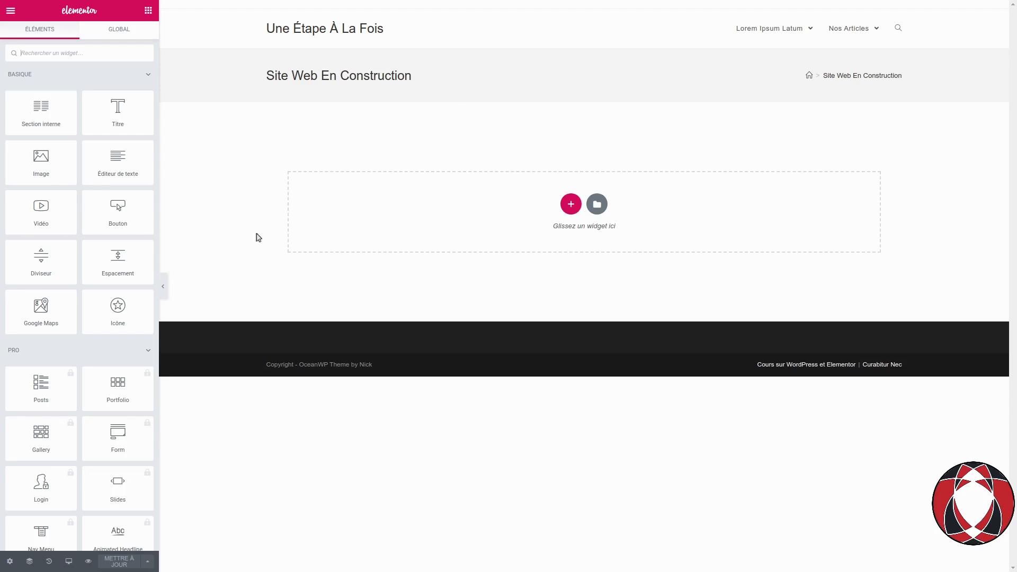
click(571, 205)
click(446, 232)
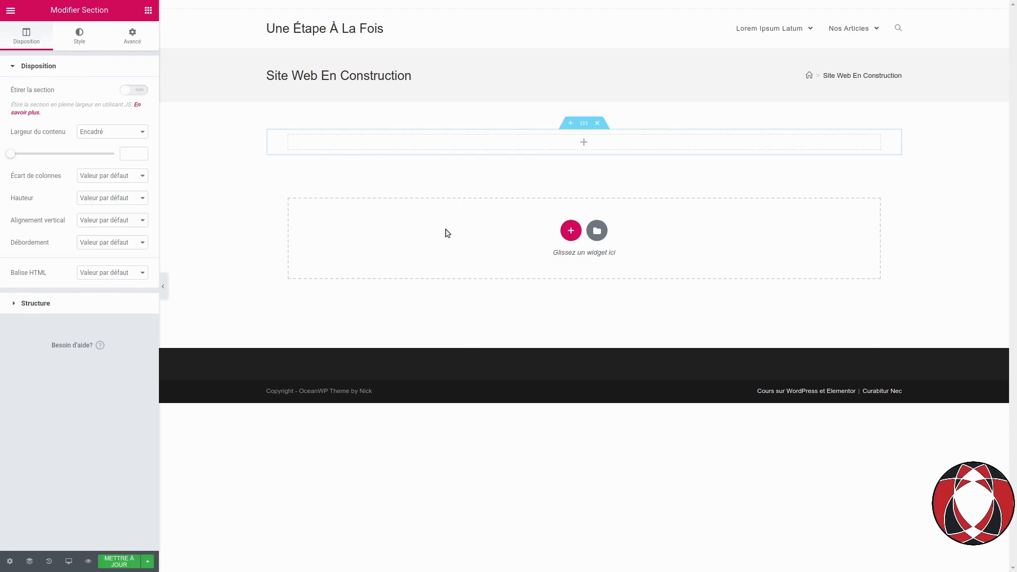
Step: Select the new section, dismiss the context tip, and stretch the section to full page width
click(584, 123)
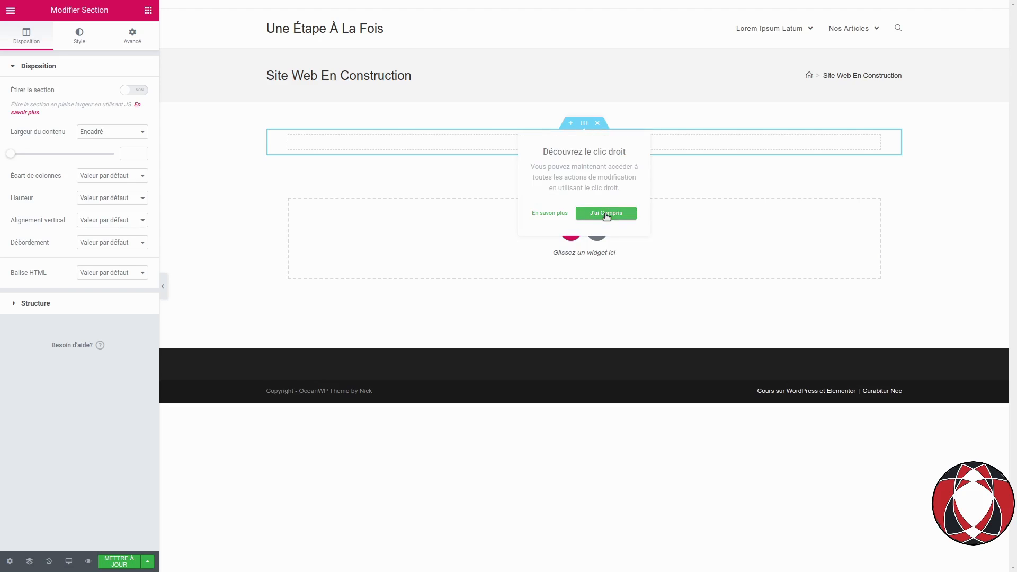
click(606, 213)
click(134, 90)
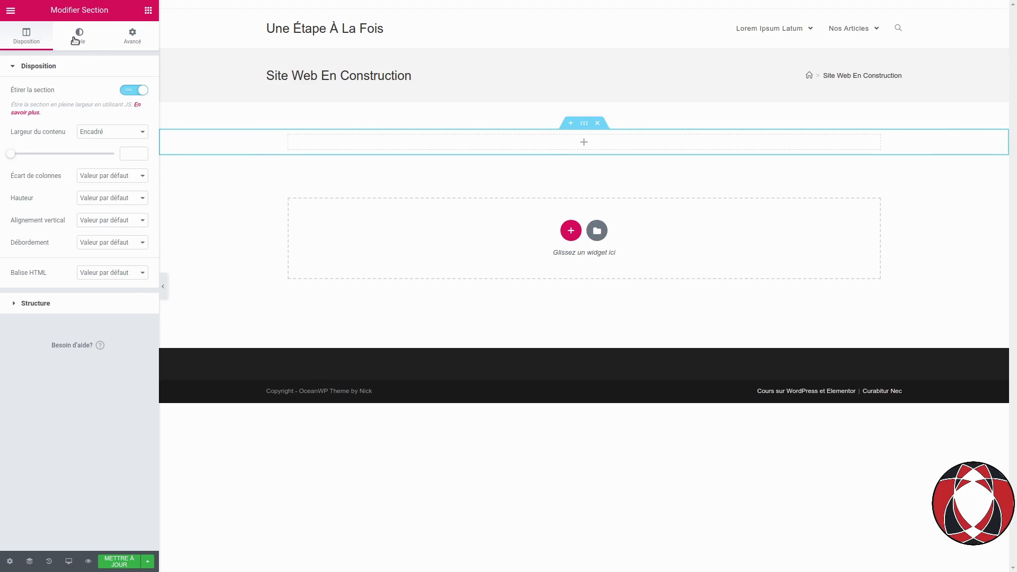
Step: Give the section a classic background filled with black
click(75, 38)
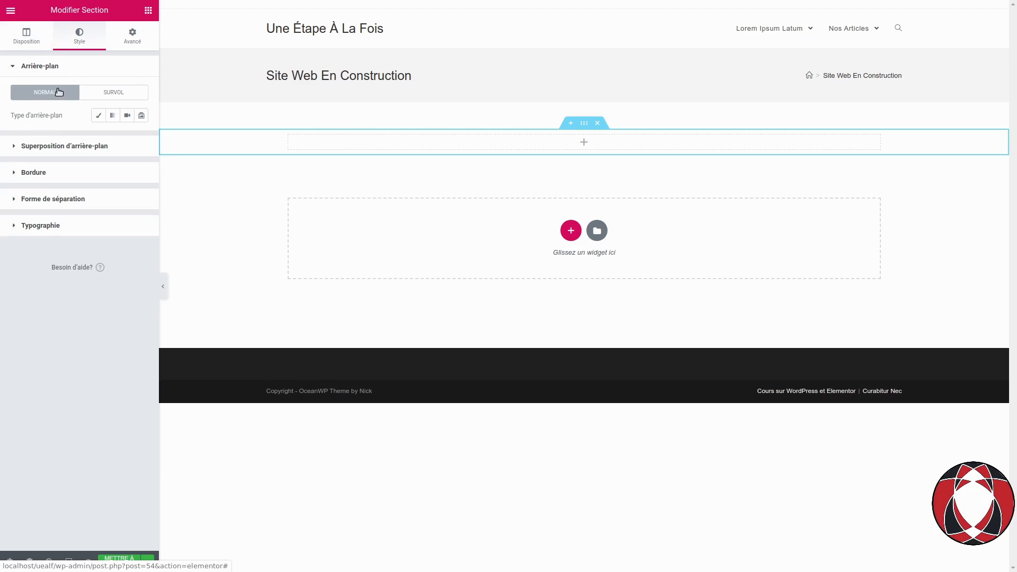
click(97, 116)
click(127, 138)
click(161, 163)
click(126, 139)
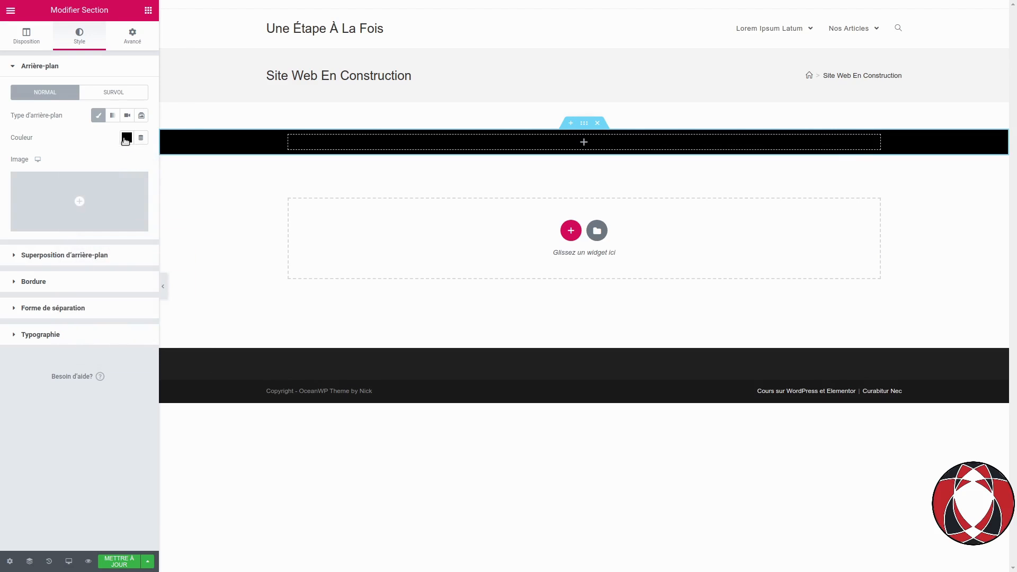
Step: Set the section's height to Adapté à l'écran and update the template
click(26, 38)
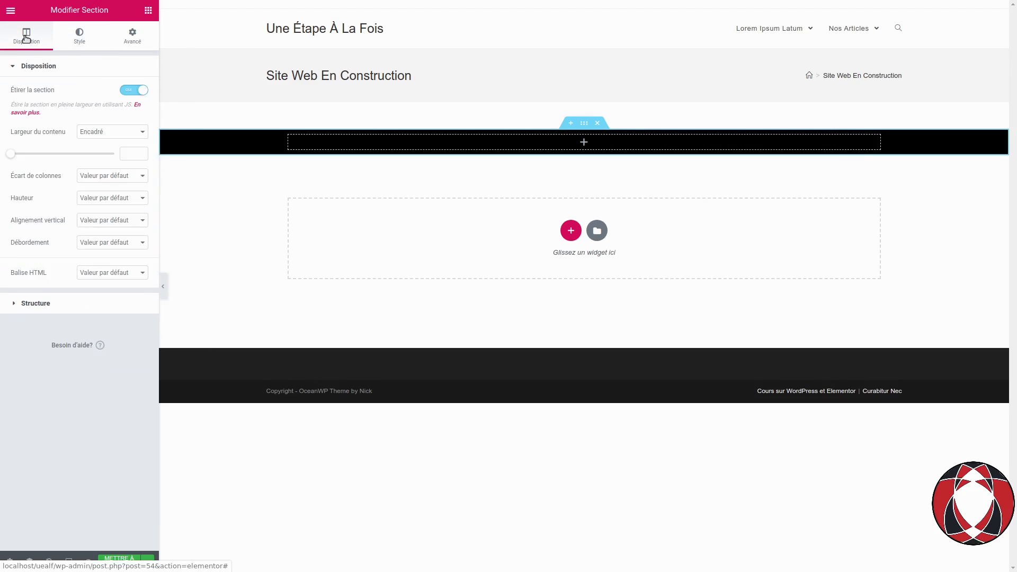
click(110, 198)
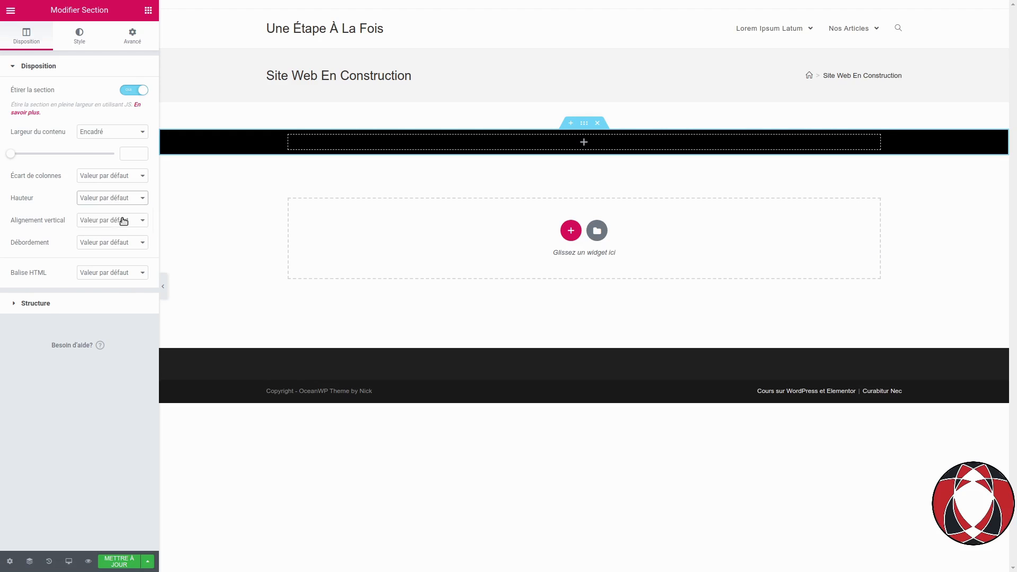
click(120, 218)
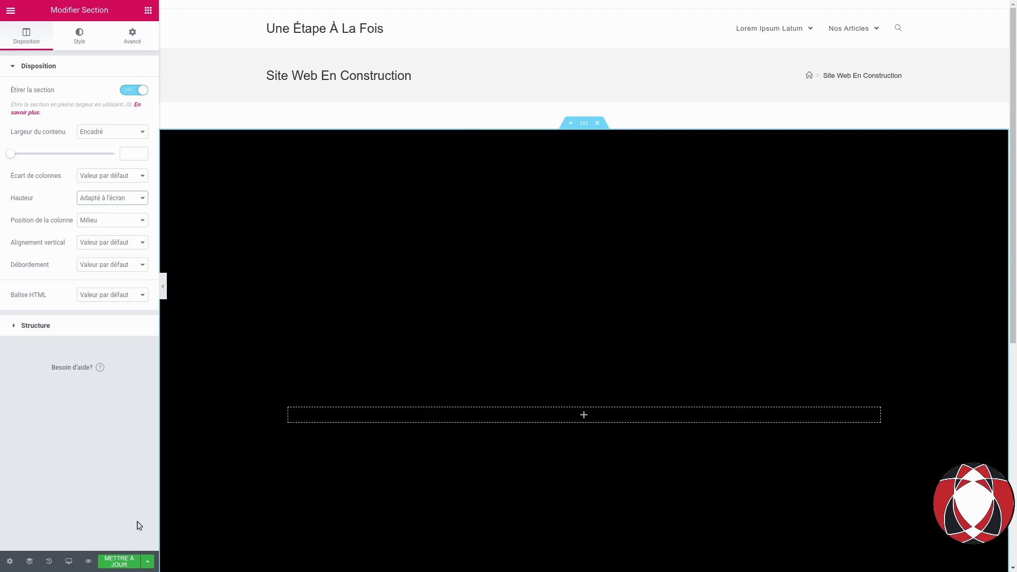
click(120, 563)
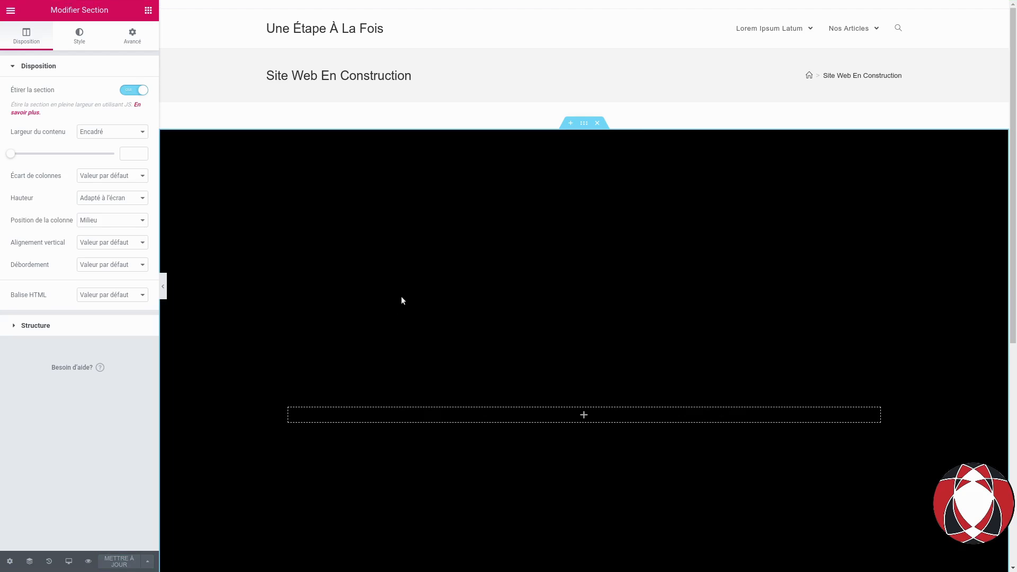
click(148, 11)
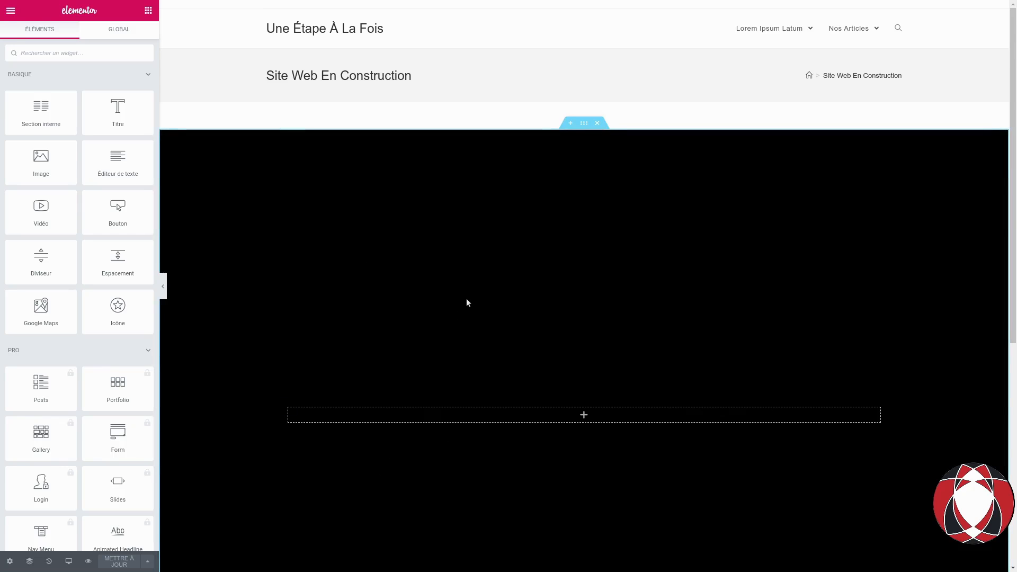
scroll(466, 297, down, 7)
scroll(472, 304, up, 5)
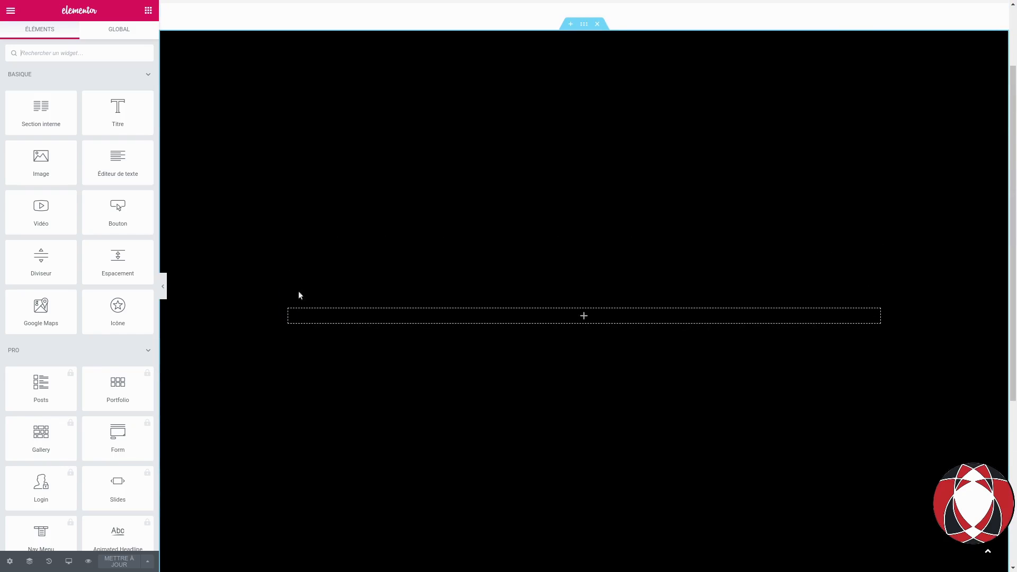
scroll(374, 273, up, 2)
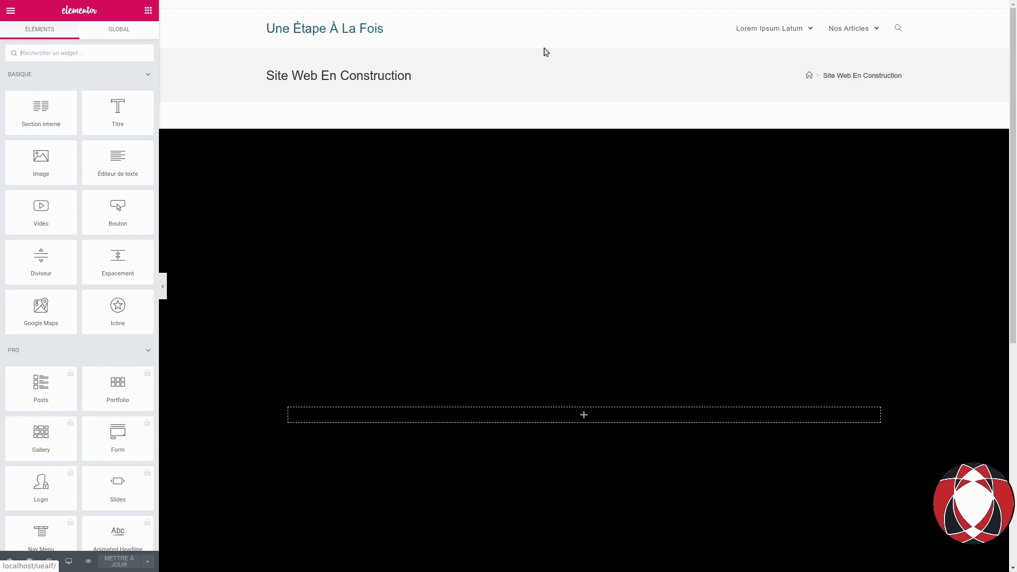
mouse_move(784, 36)
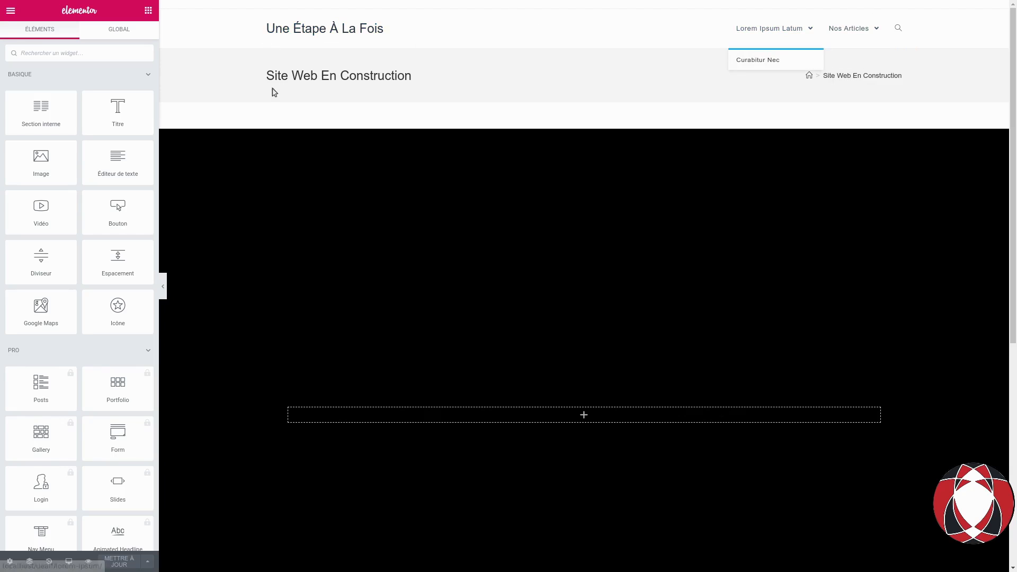
Step: In the page settings, hide the title and set the layout to Elementor canevas, then update the template
click(11, 561)
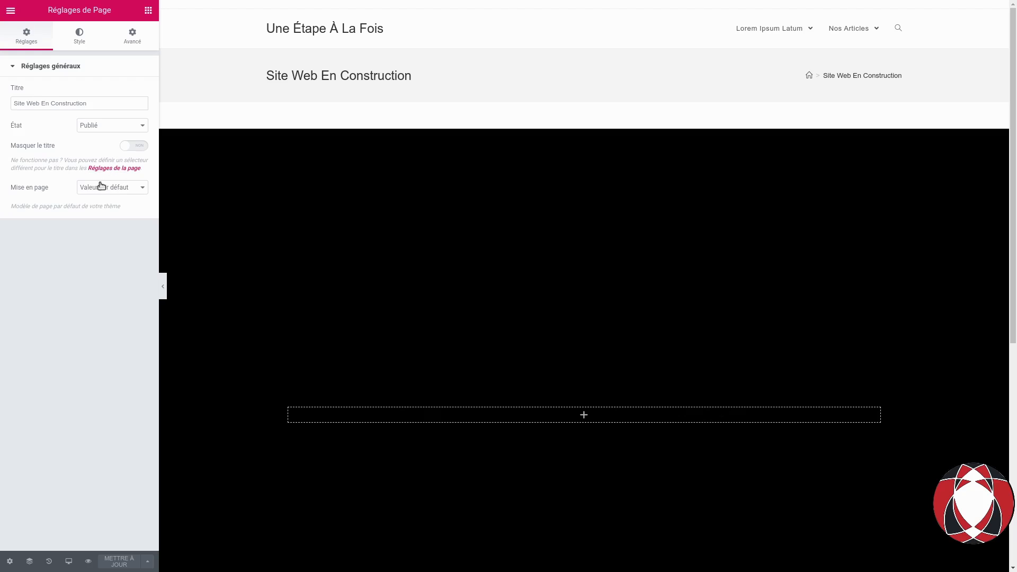
click(133, 148)
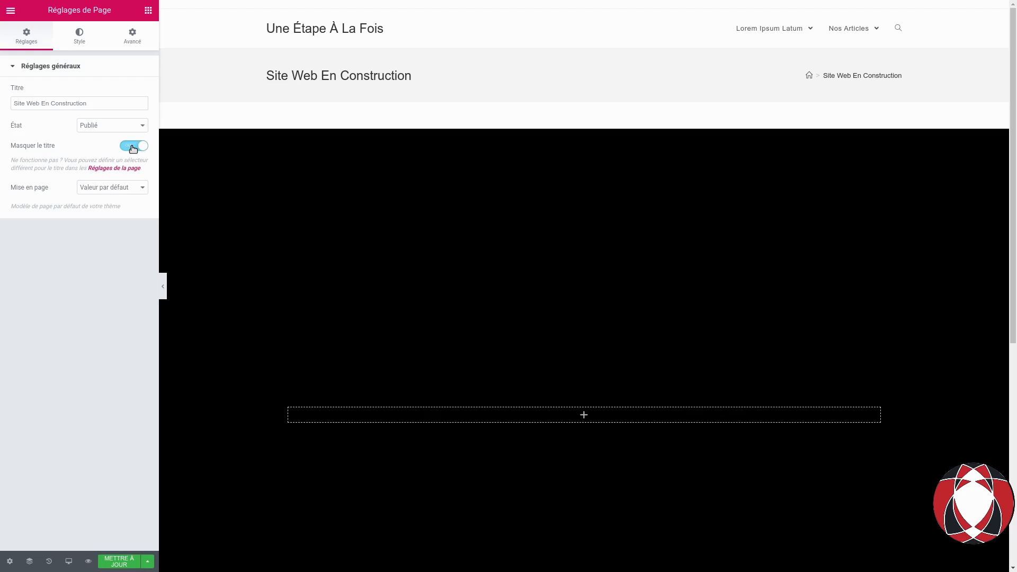
click(104, 195)
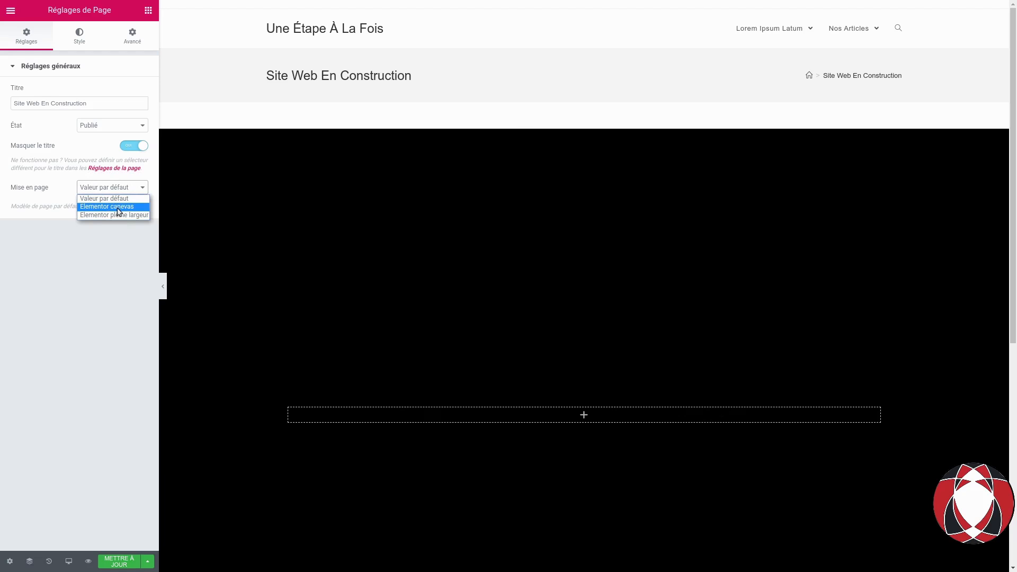
click(118, 208)
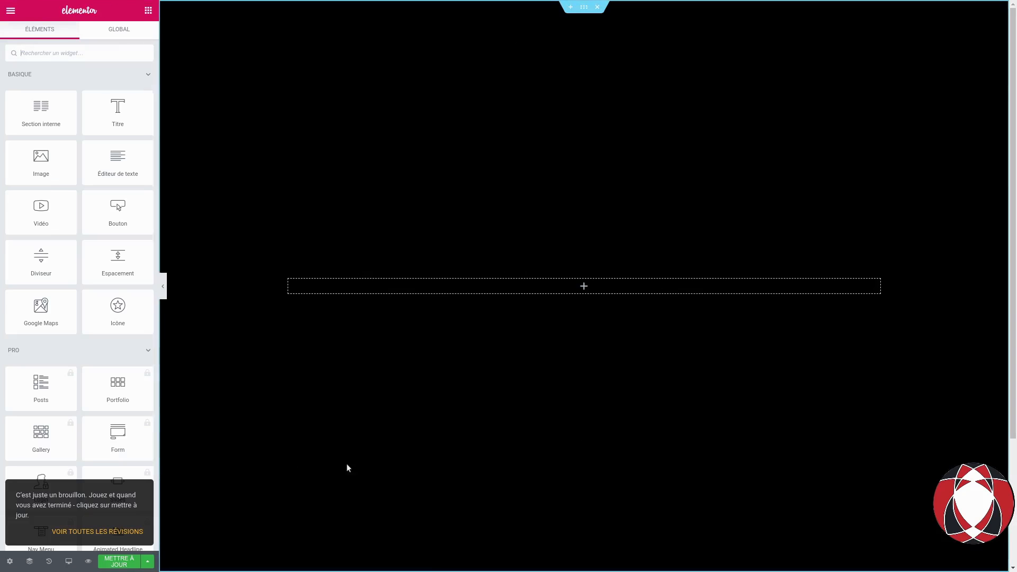
click(118, 565)
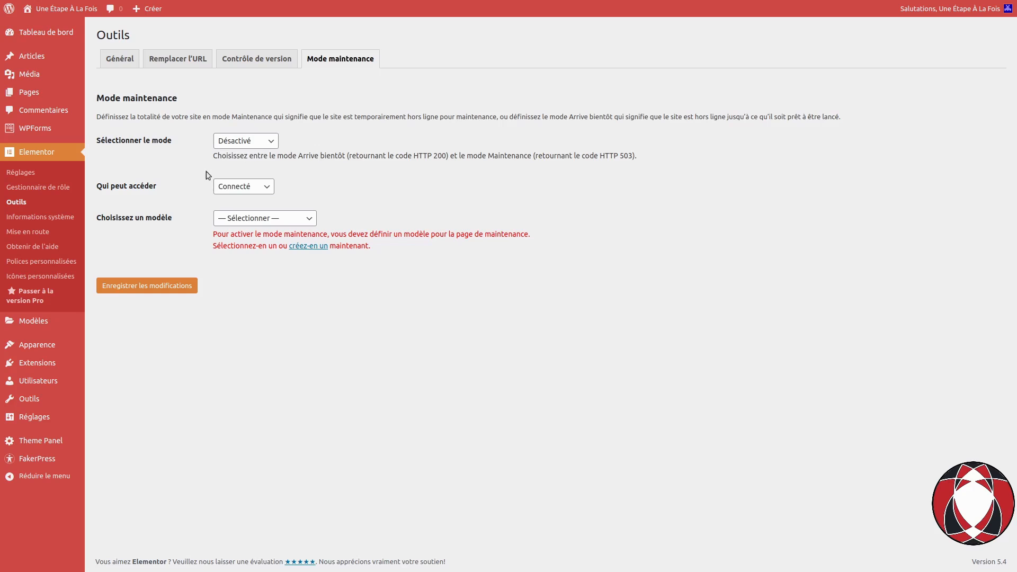
Step: Choose Site Web En Construction as the template in Elementor's maintenance mode settings and save the changes
click(249, 220)
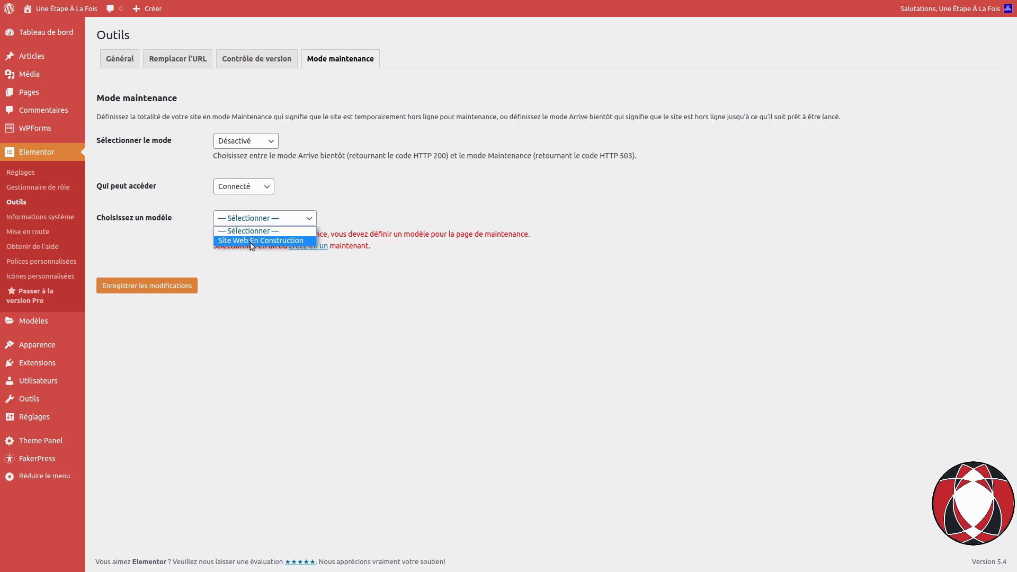
click(251, 242)
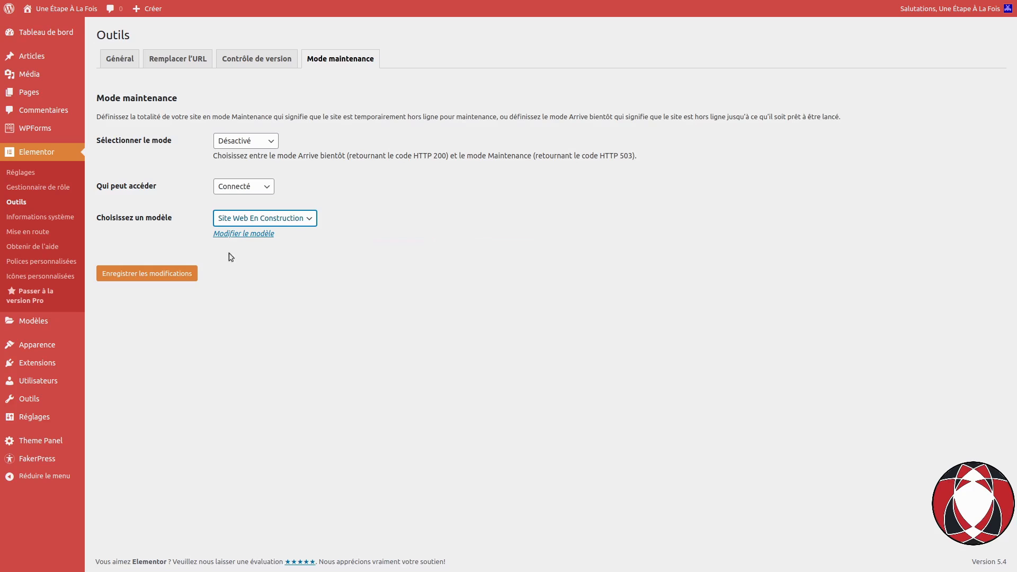
click(236, 219)
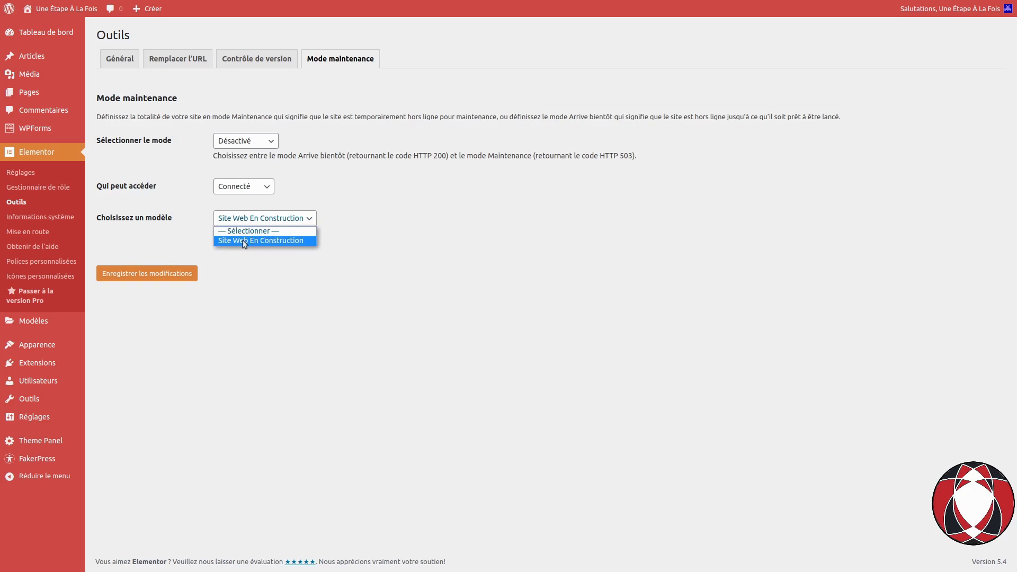
click(264, 239)
click(137, 278)
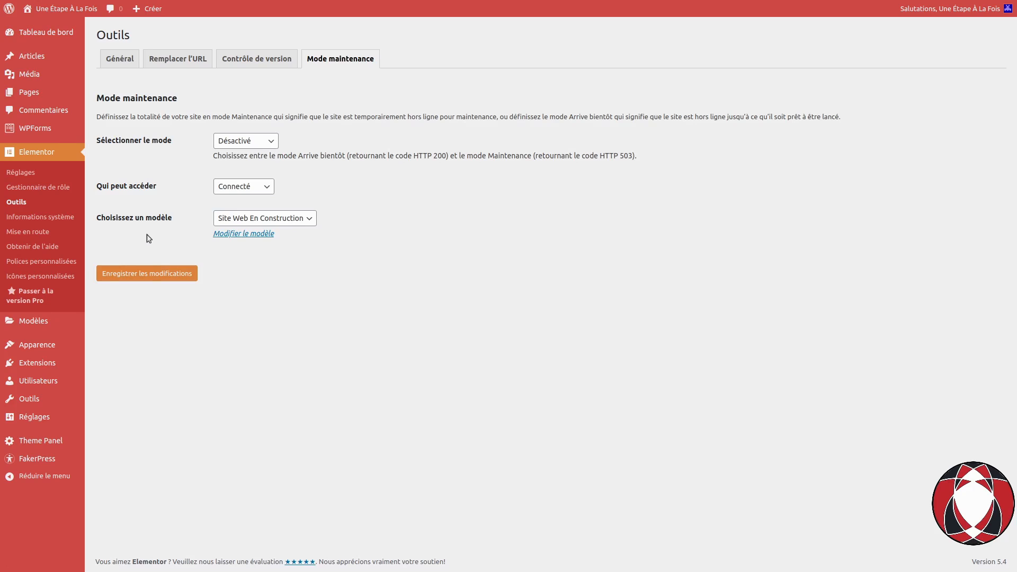
Step: Set the maintenance mode to Arrive bientôt and save the changes
click(247, 141)
click(248, 162)
click(147, 278)
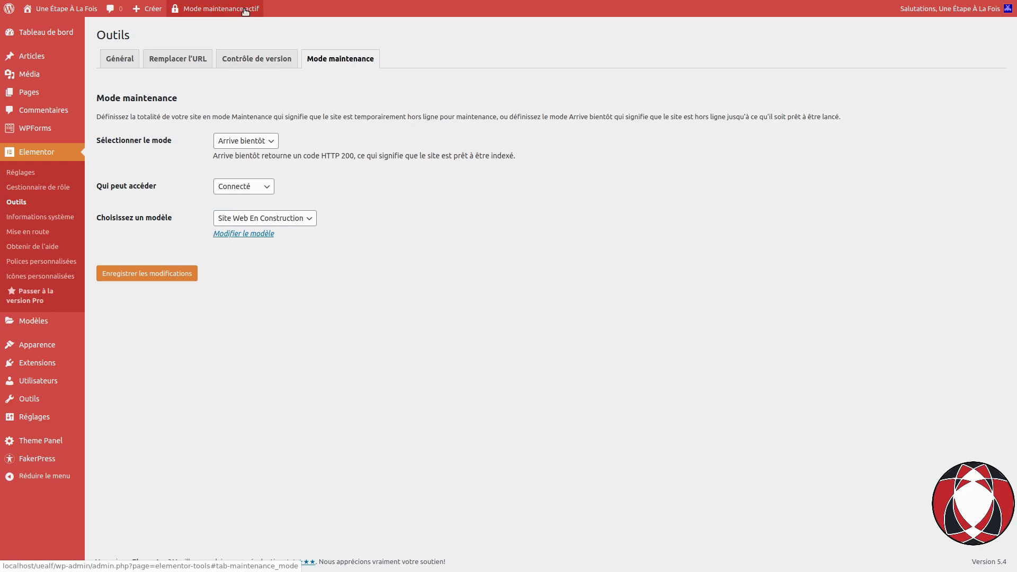
mouse_move(217, 11)
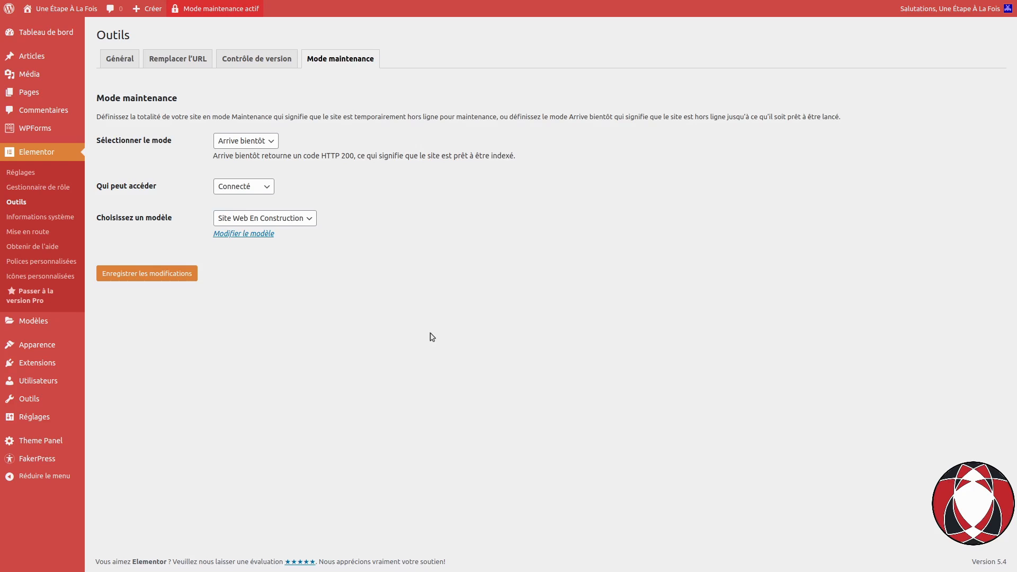
Step: View the public site to check the coming-soon page, and return to the maintenance mode settings
key(ctrl+alt+Right)
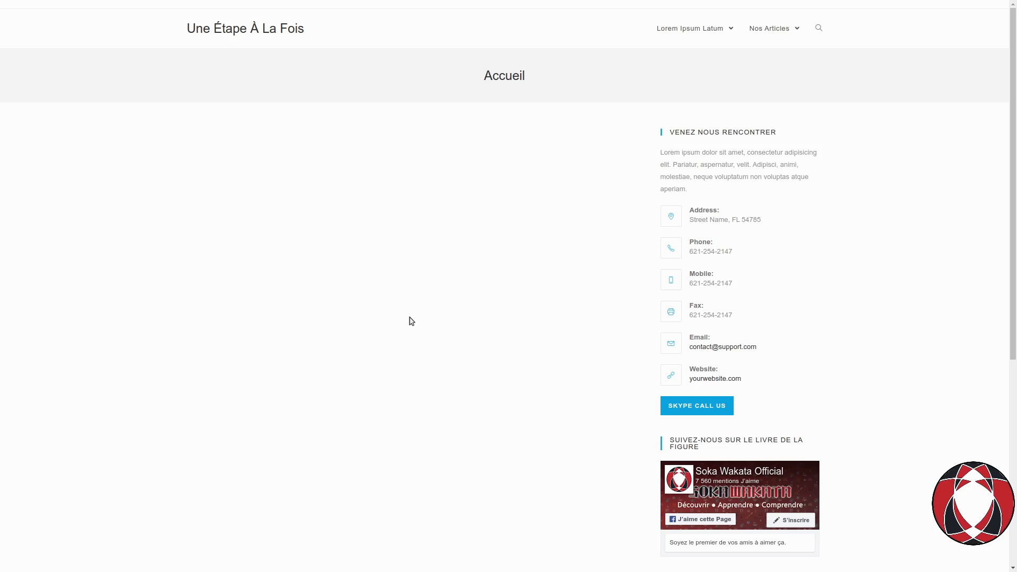
key(ctrl+Tab)
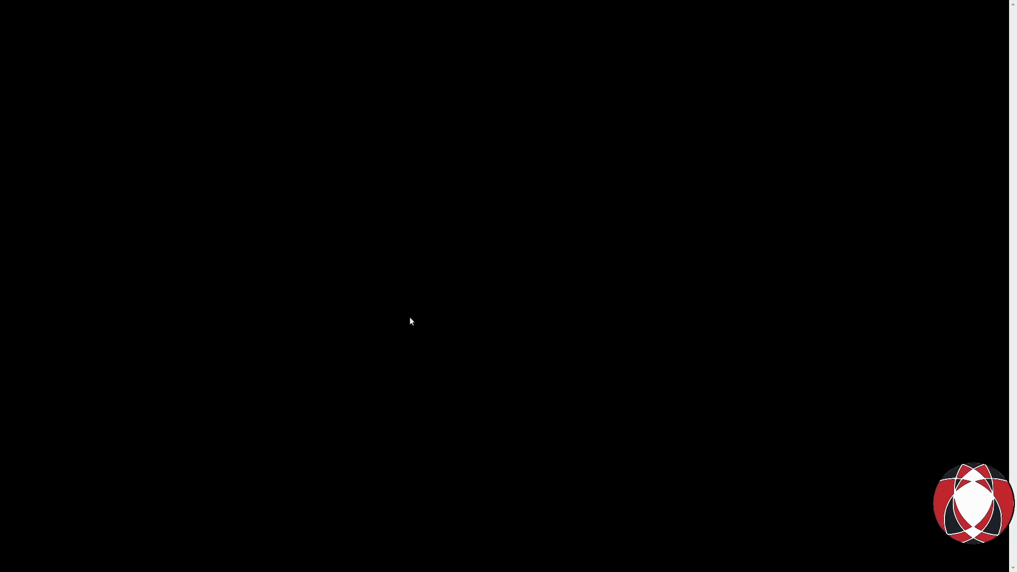
key(ctrl+alt+Left)
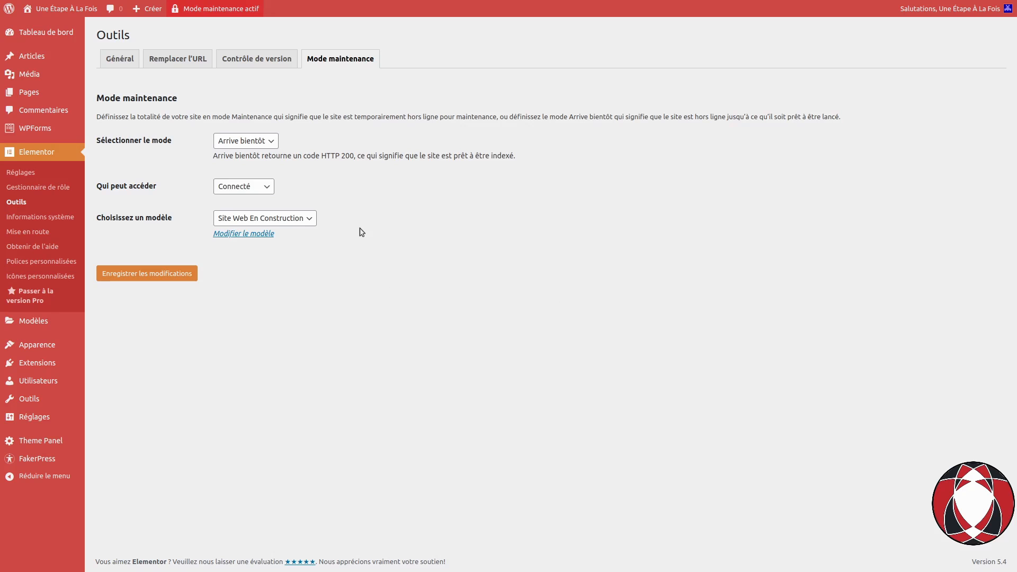
Step: Add a Titre widget to the template's black section with the text "Notre Site Web revient bientôt. Restez connectés."
key(ctrl+alt+Right)
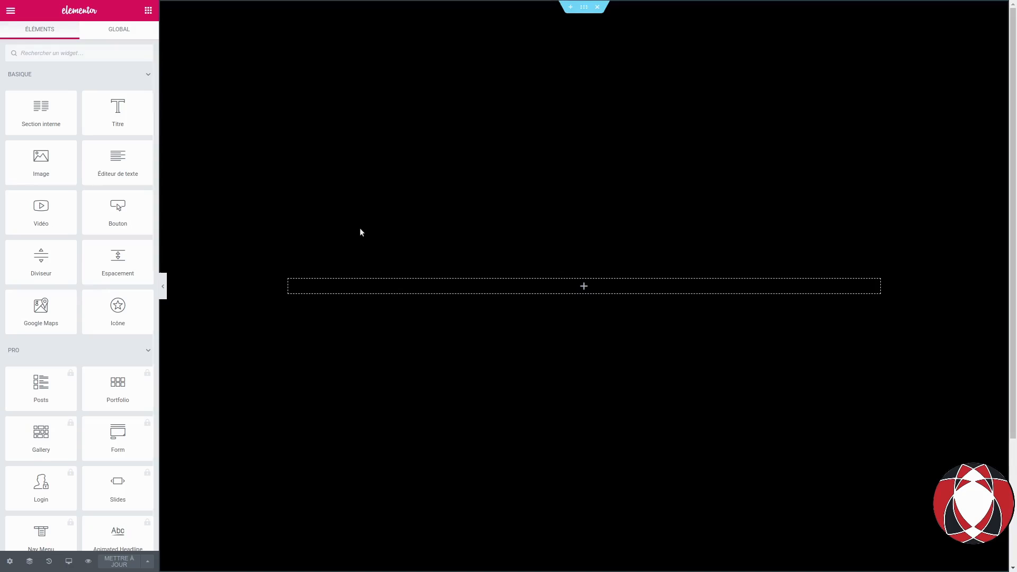
drag(139, 118, 436, 288)
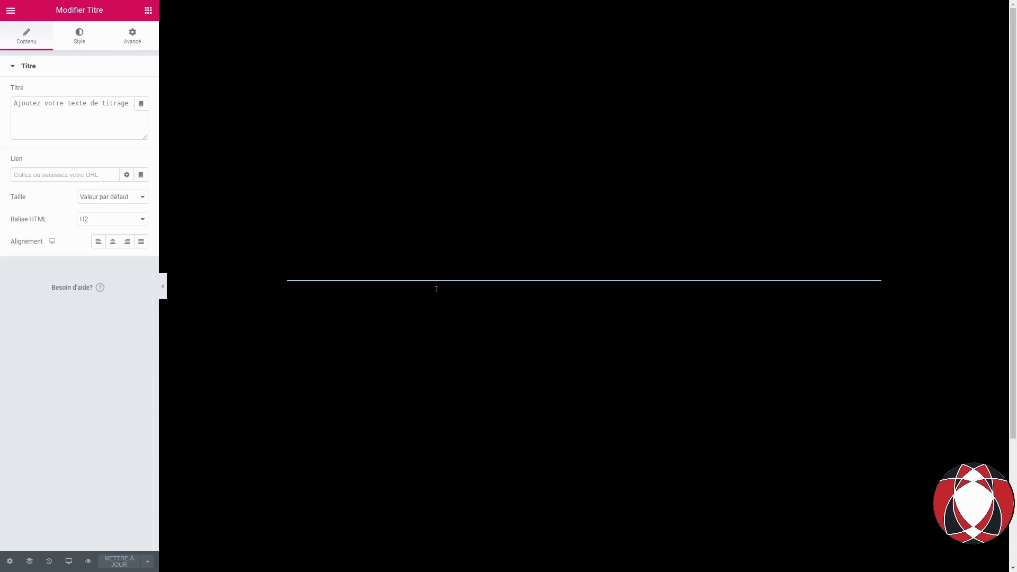
triple_click(71, 109)
text(No)
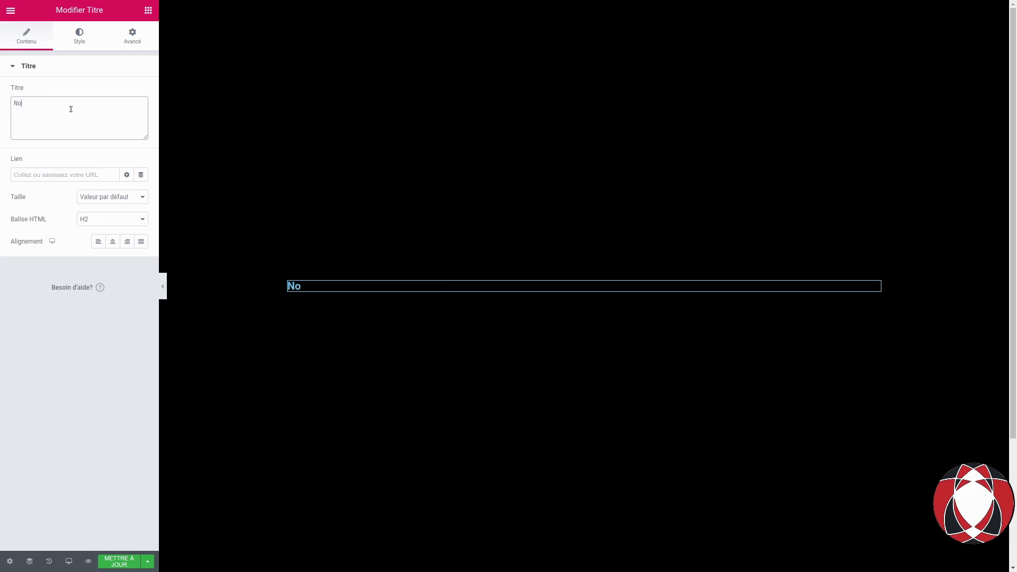
text(tre Site Web re)
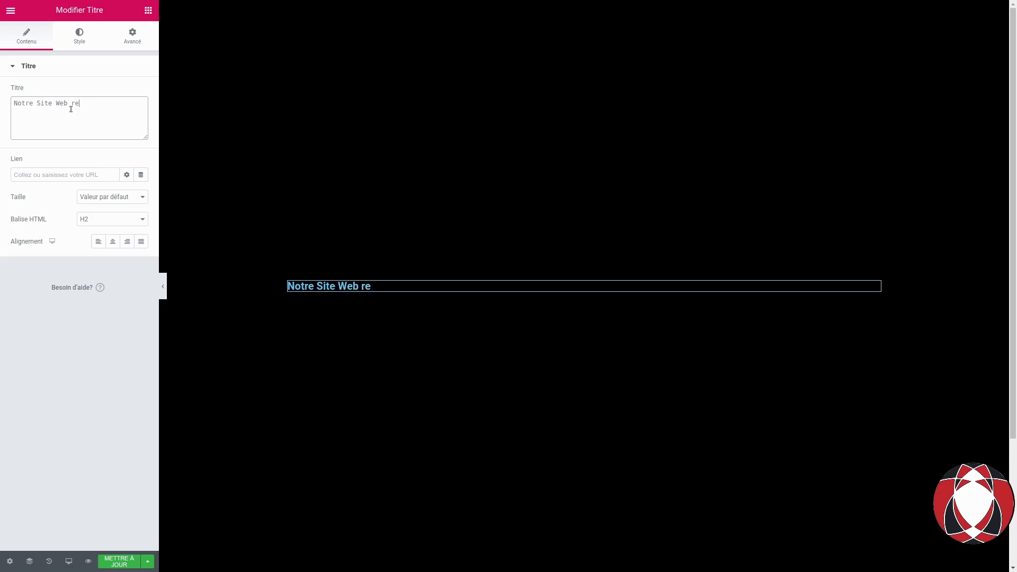
text(vient bientôt. Restez )
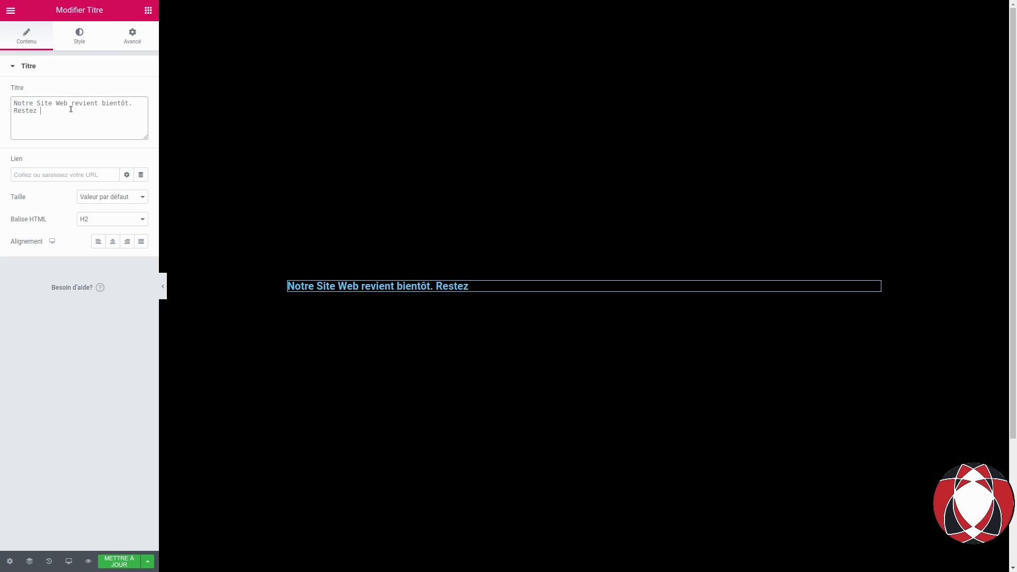
text(connectés.)
Step: Enlarge the heading's typography size so the text fills two lines, and update the template
click(81, 40)
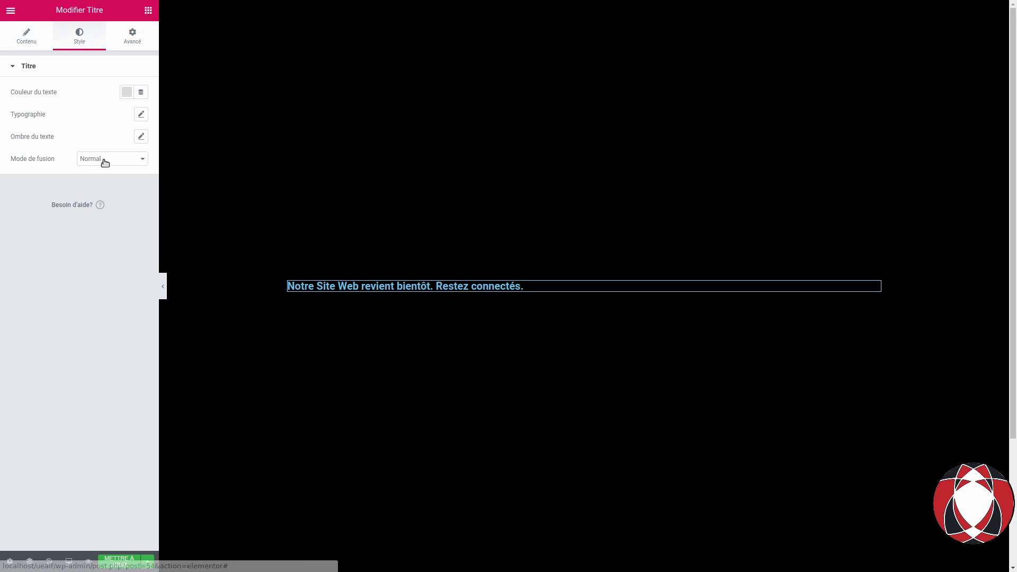
click(141, 114)
drag(19, 184, 49, 184)
click(119, 563)
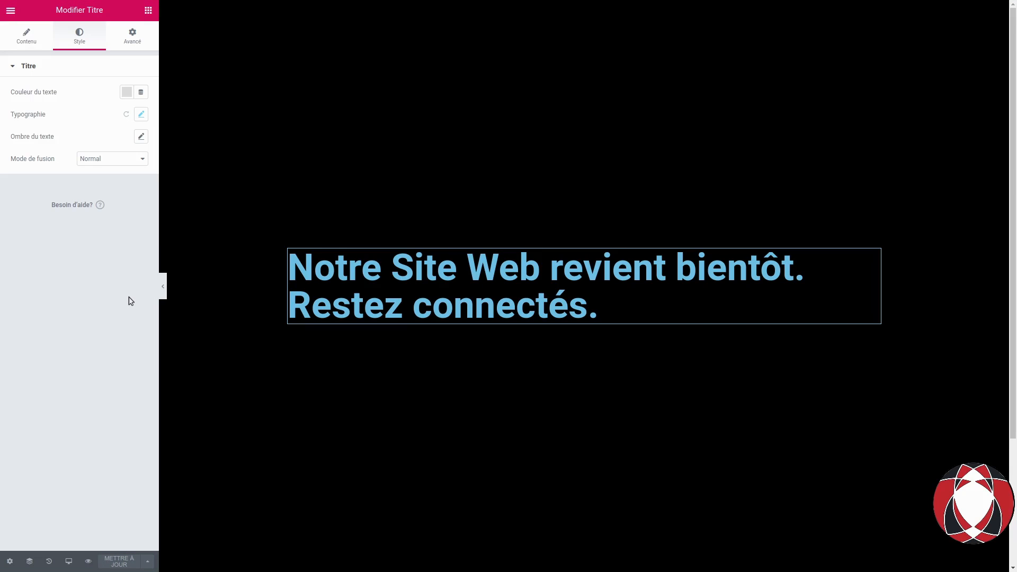
Step: Return to the maintenance mode settings and review the available modes, access options and templates without changing them
key(ctrl+alt+Right)
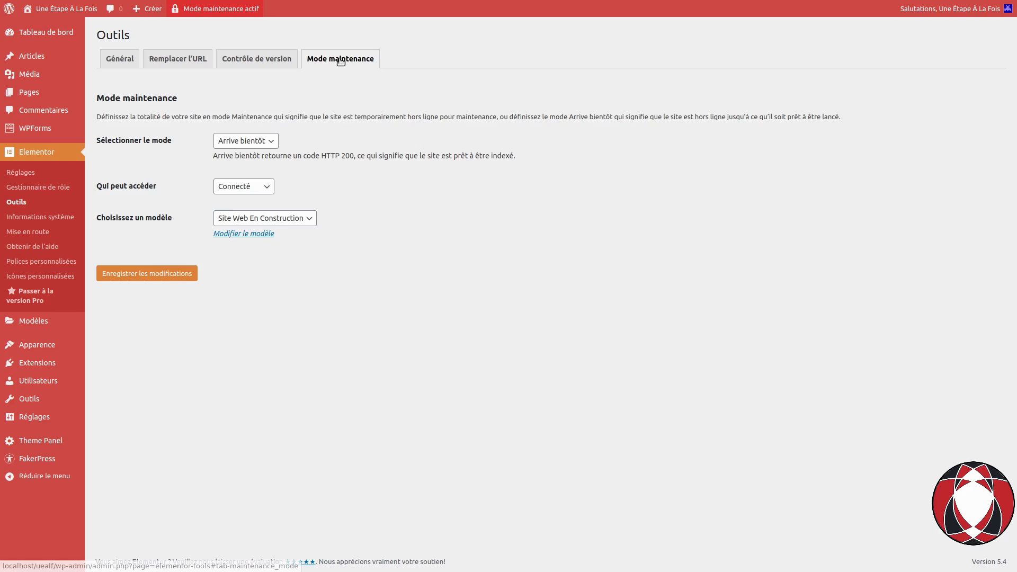
click(257, 141)
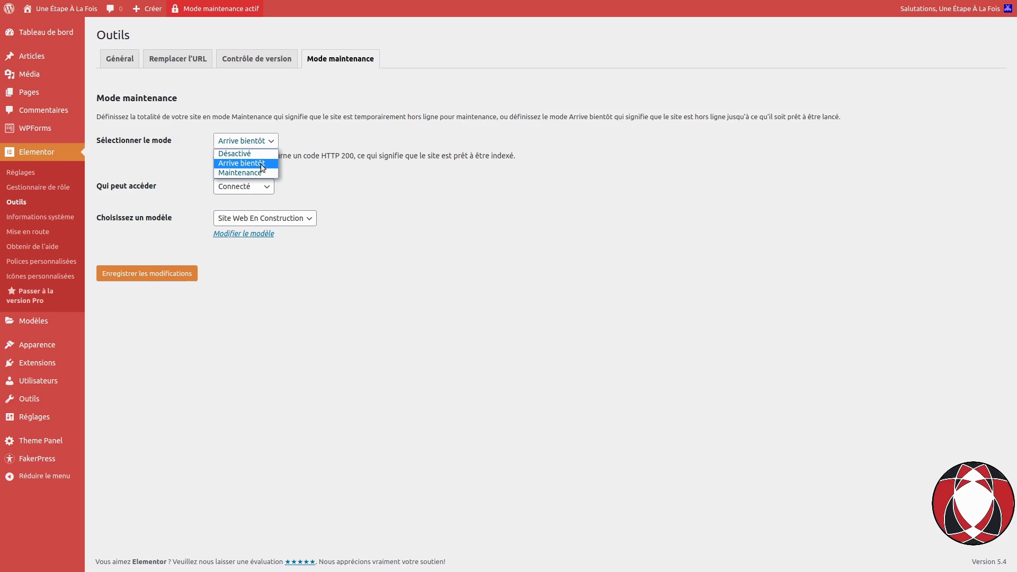
click(314, 148)
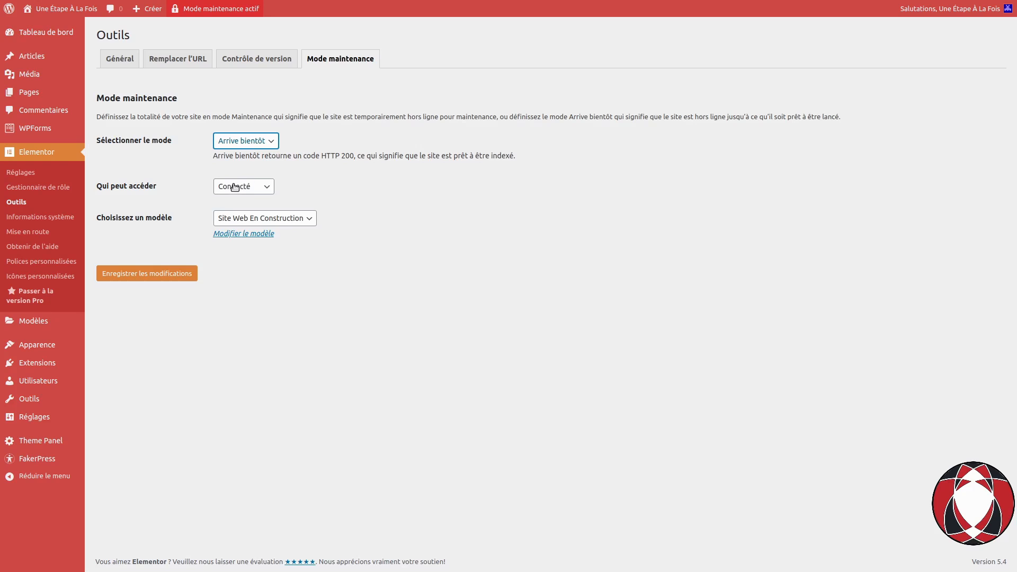
click(237, 189)
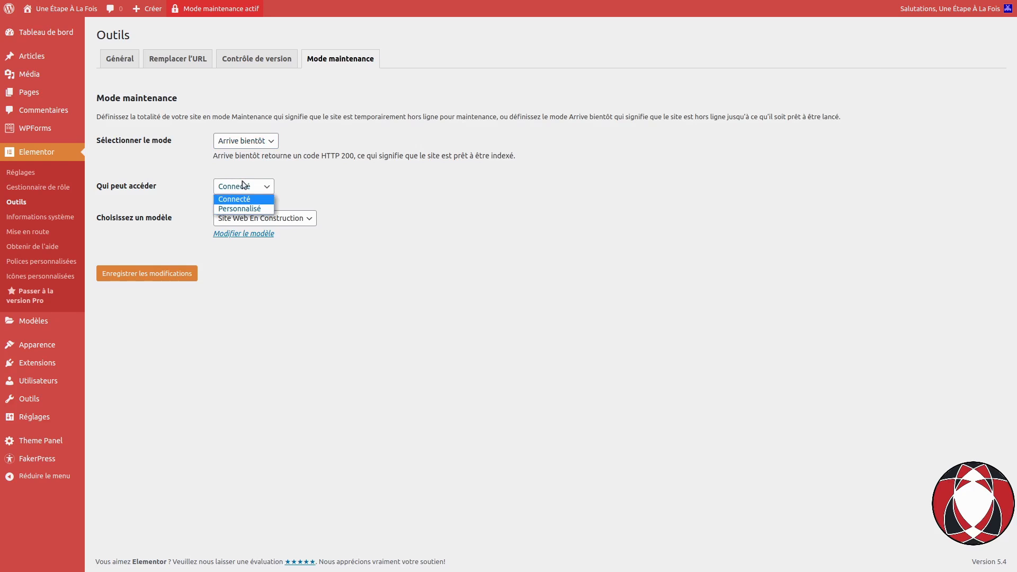
click(299, 179)
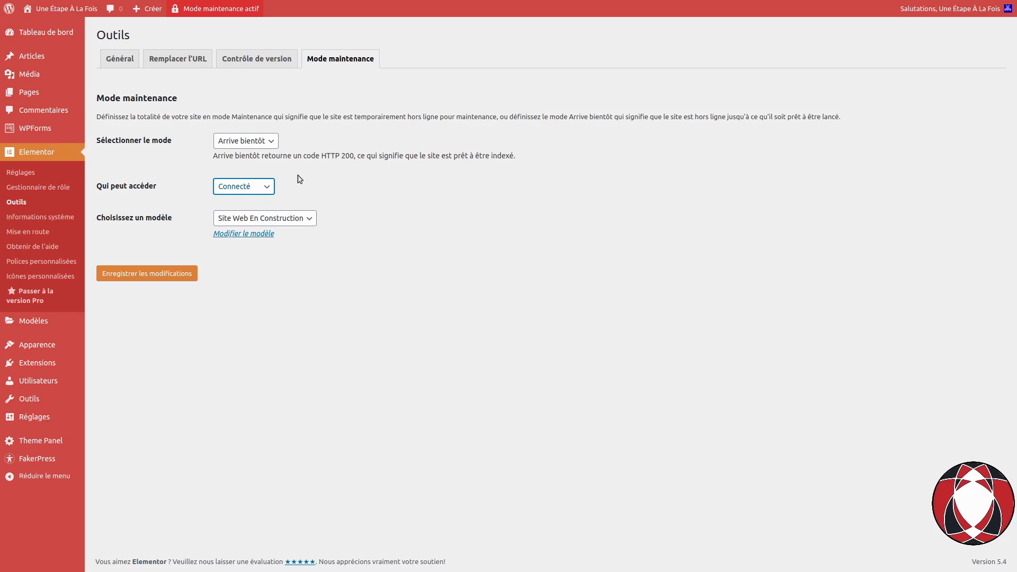
click(267, 191)
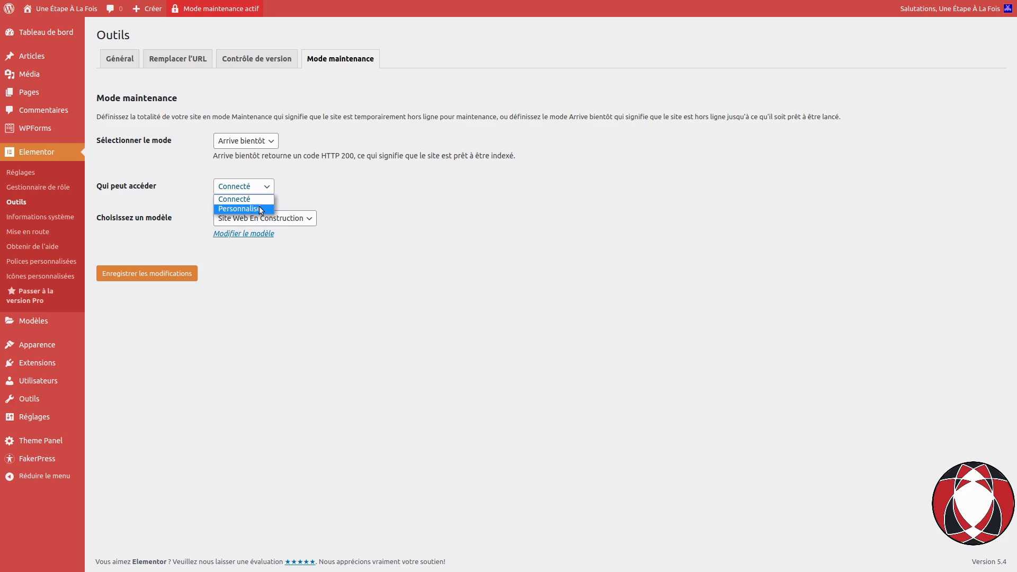
click(343, 182)
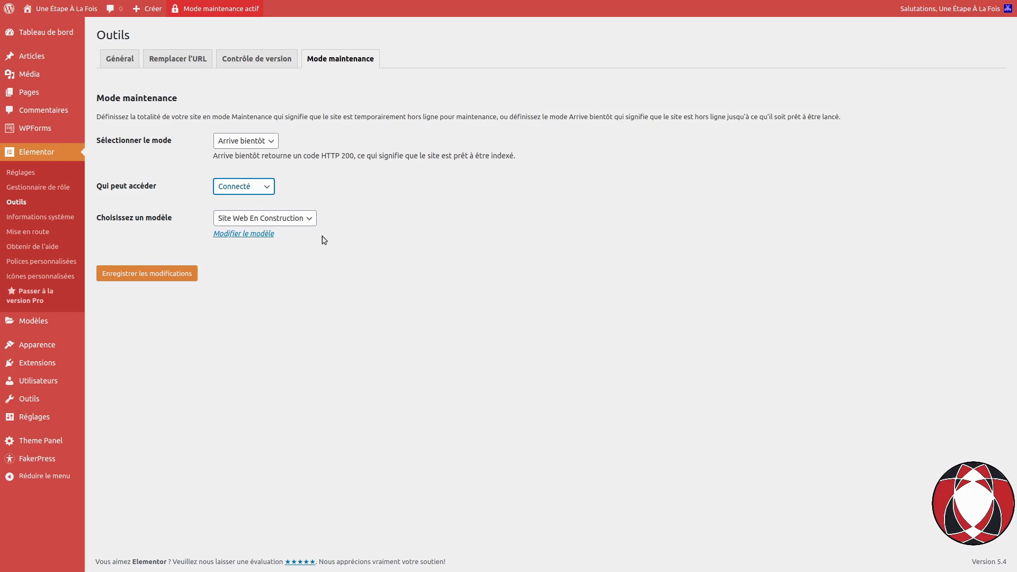
click(267, 221)
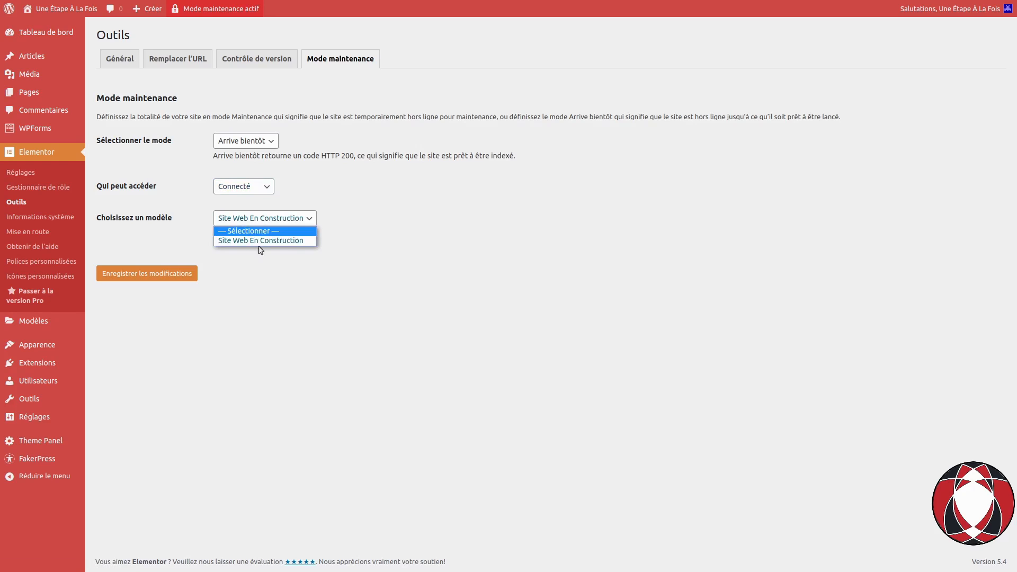
click(394, 221)
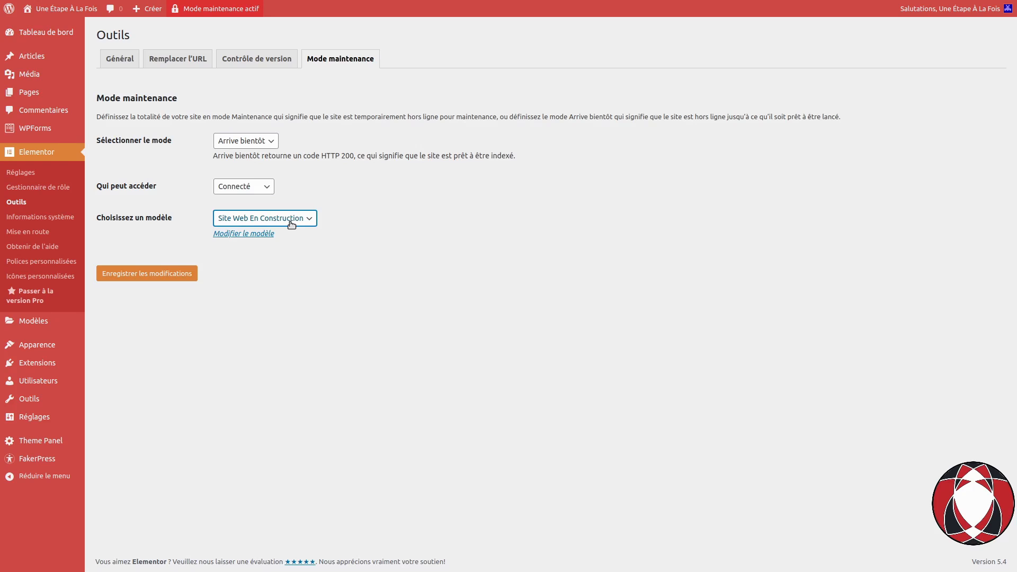
click(355, 215)
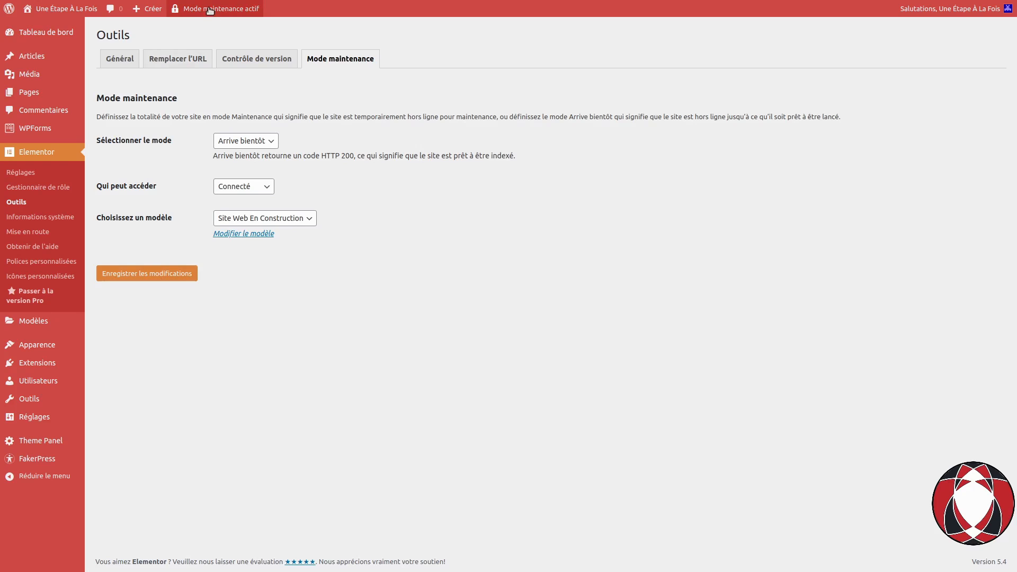
Step: Open the maintenance mode settings in Elementor's tools, set the mode to Désactivé, and save the changes
mouse_move(209, 11)
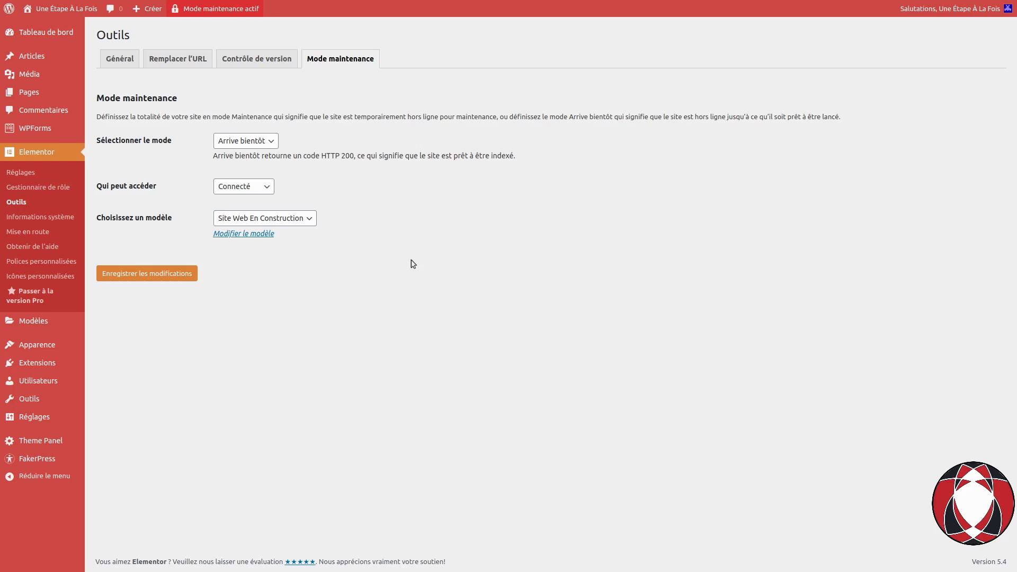
key(ctrl+alt+Right)
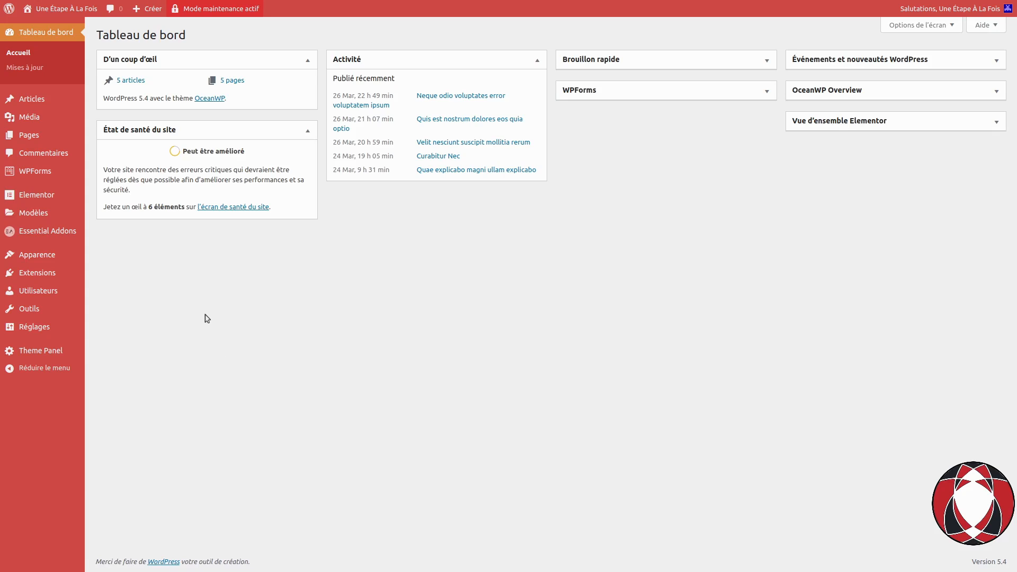
mouse_move(206, 12)
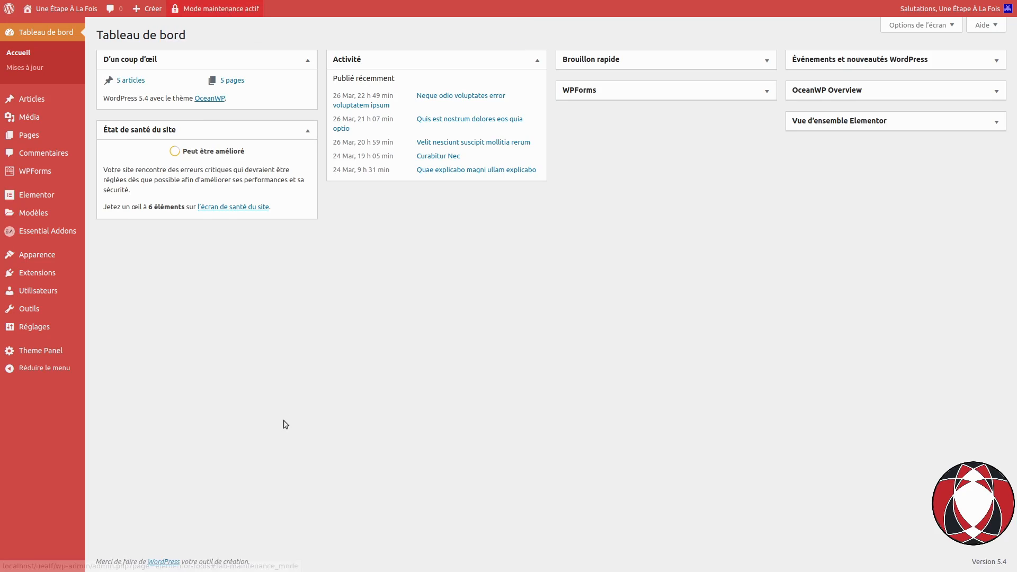
mouse_move(52, 199)
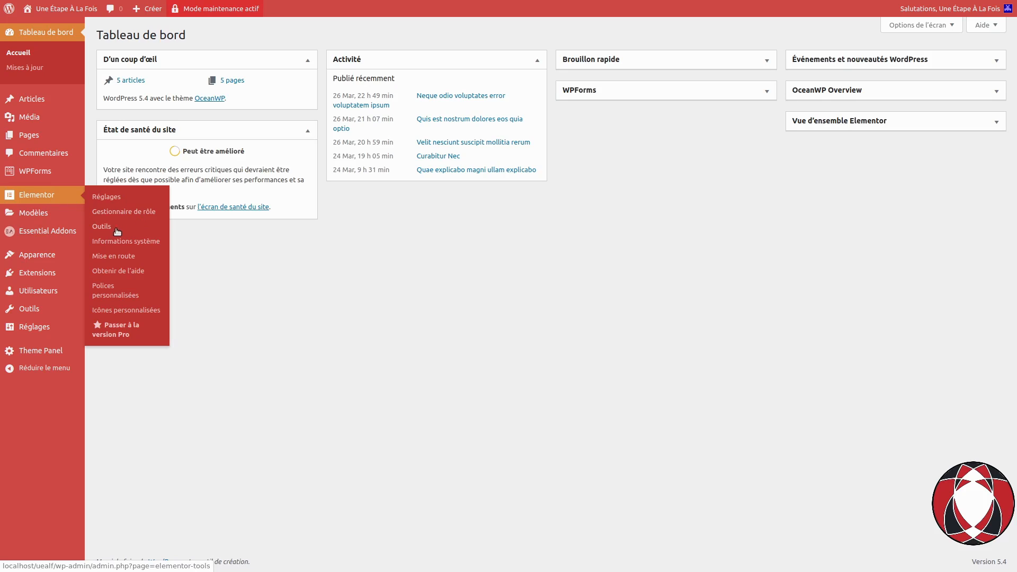
click(103, 227)
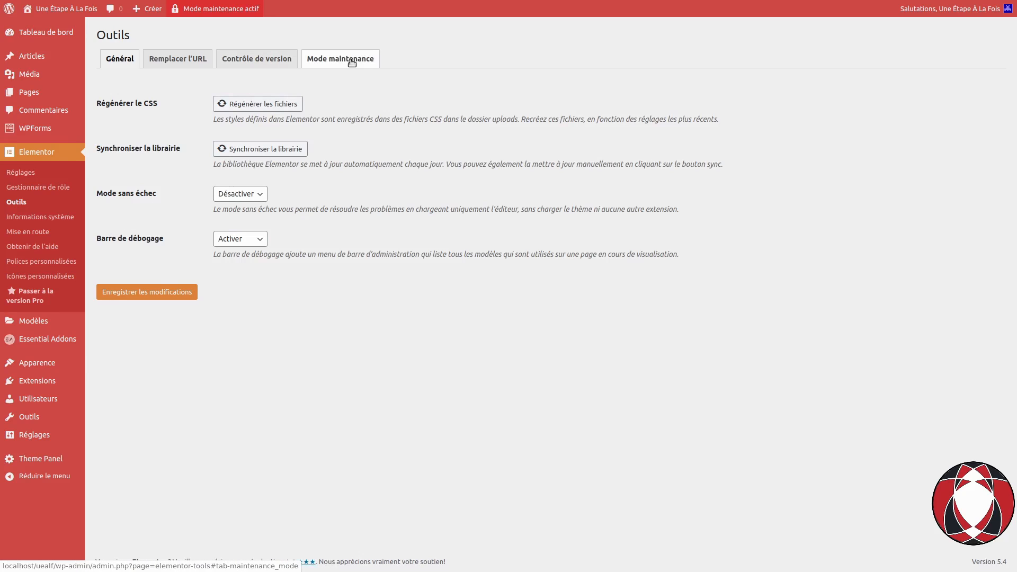
click(351, 63)
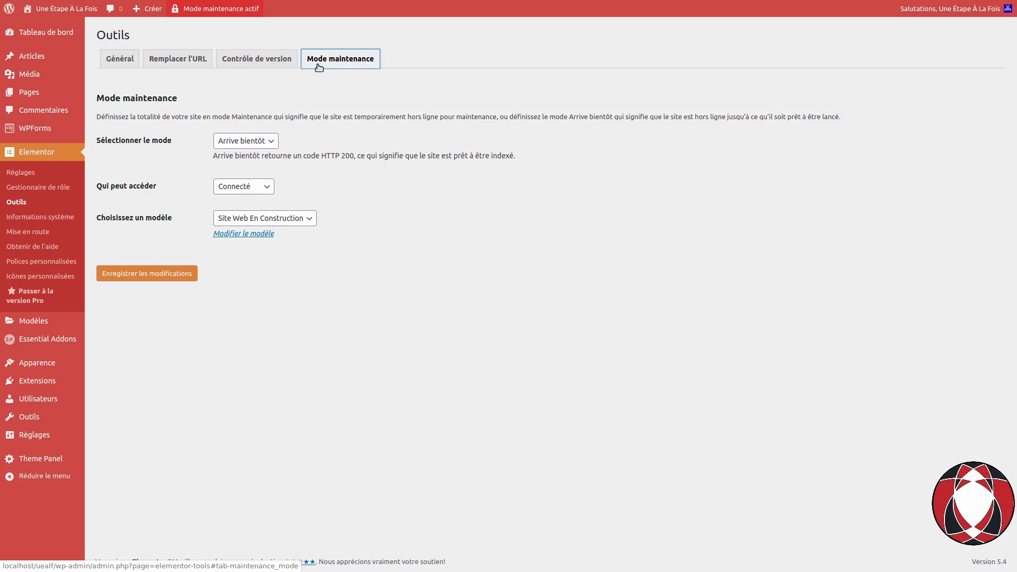
click(260, 143)
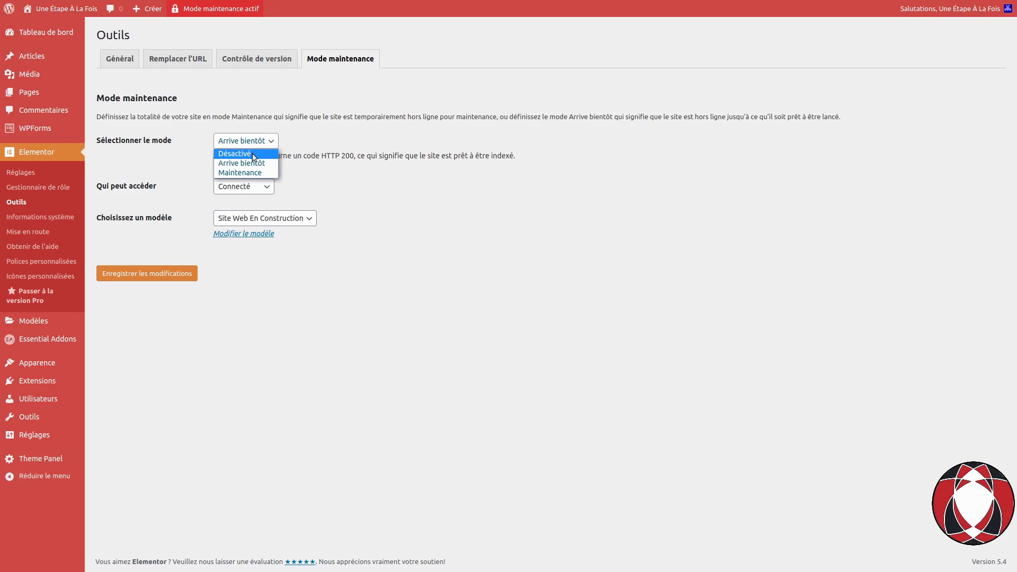
click(253, 154)
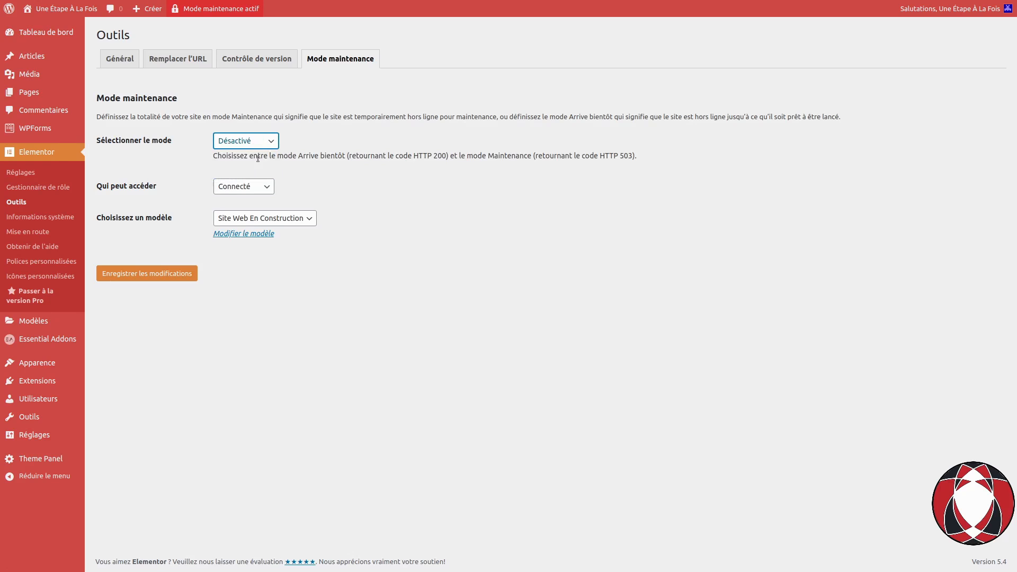
click(130, 276)
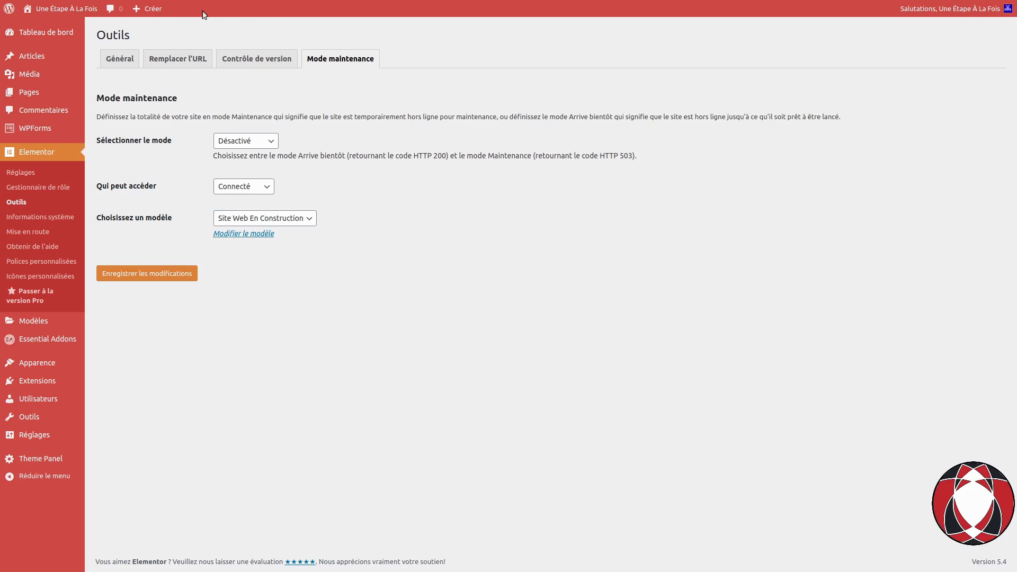
Step: Open the list of all pages and check which page is assigned as the site's home page
mouse_move(37, 94)
click(99, 92)
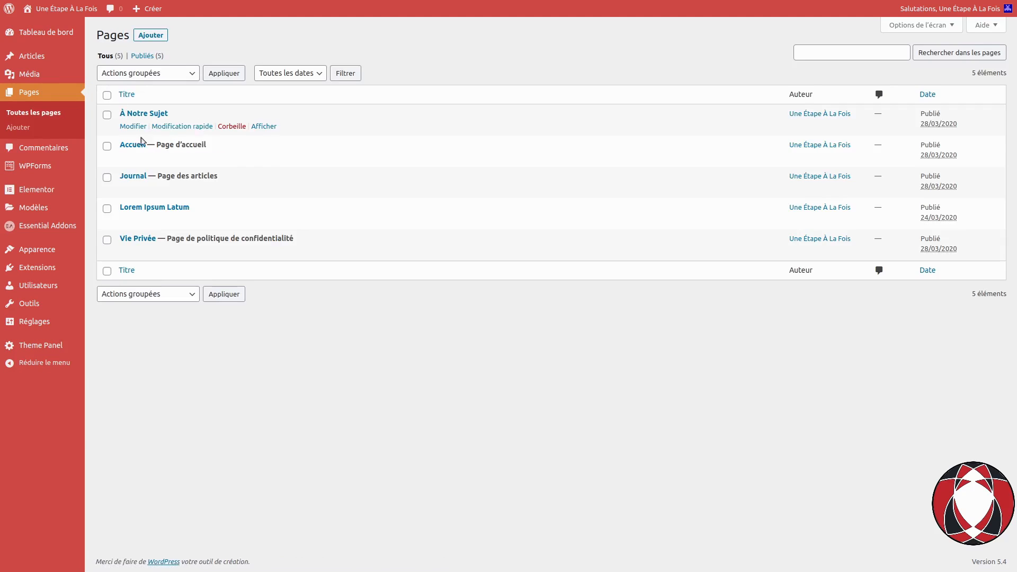
drag(212, 145, 157, 145)
click(229, 449)
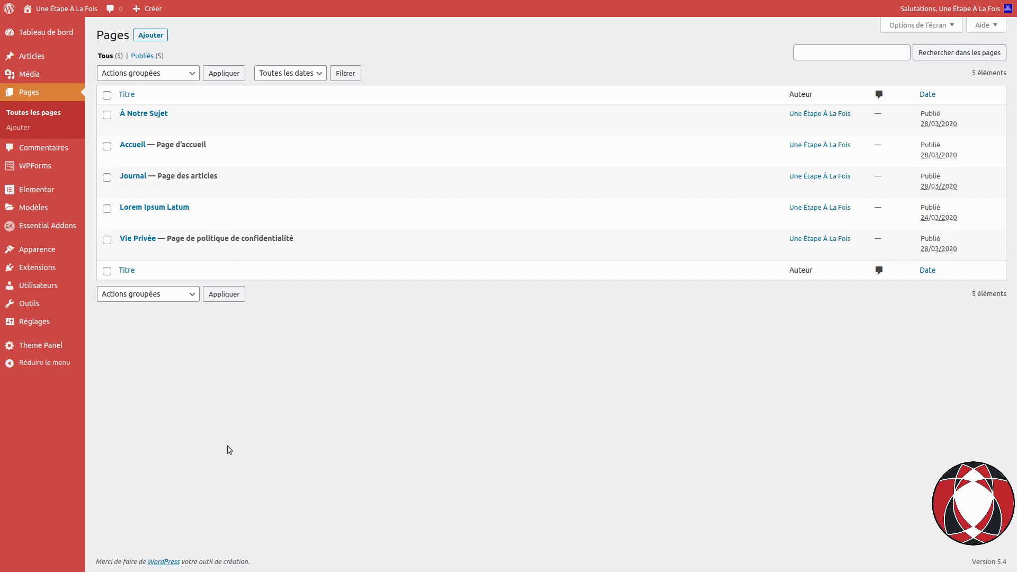